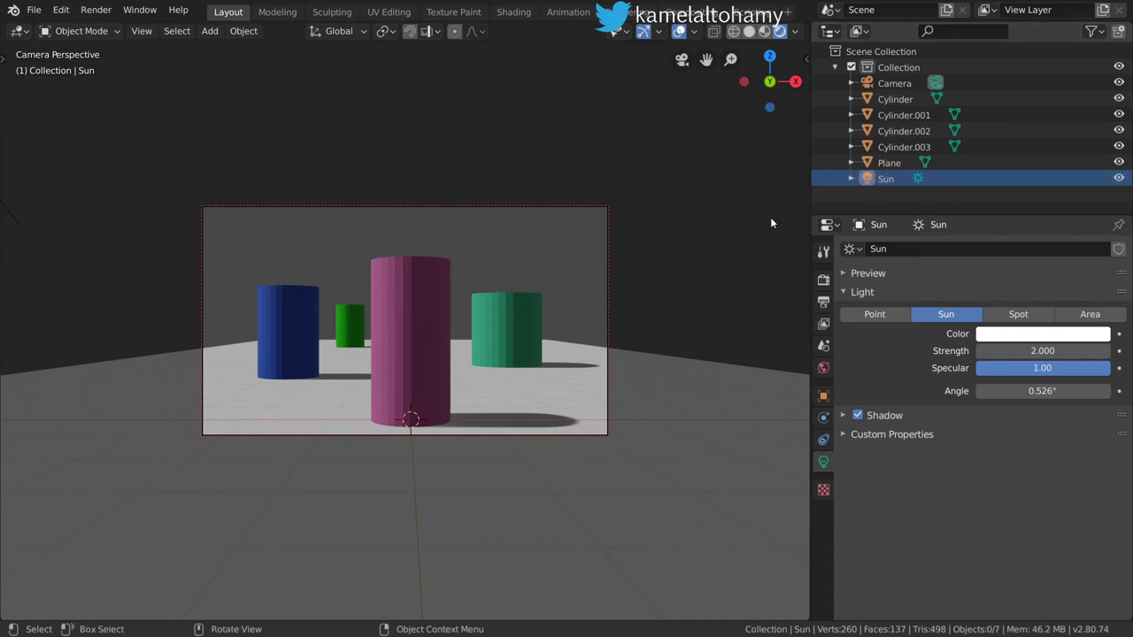
- Enable the Mist render pass in the View Layer passes
left_click(823, 372)
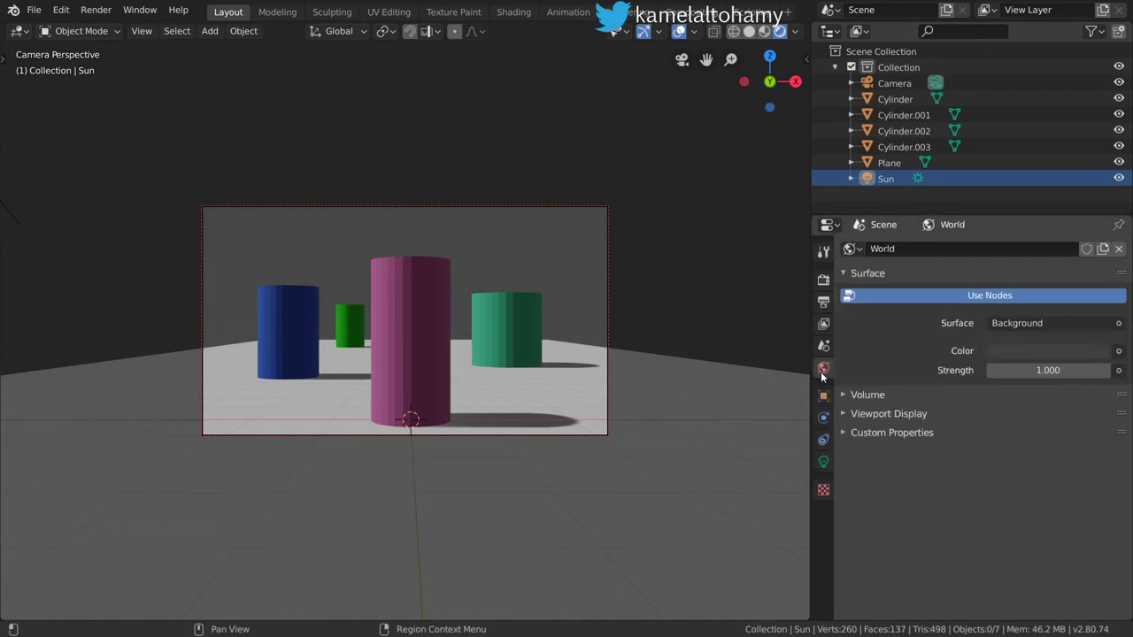
left_click(823, 349)
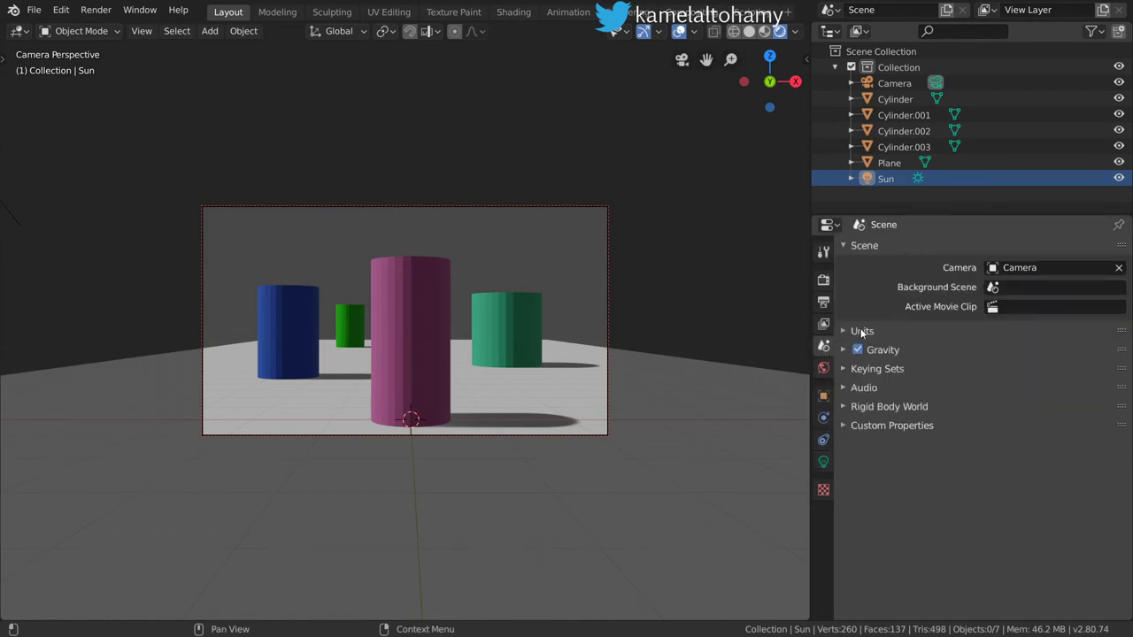
left_click(824, 324)
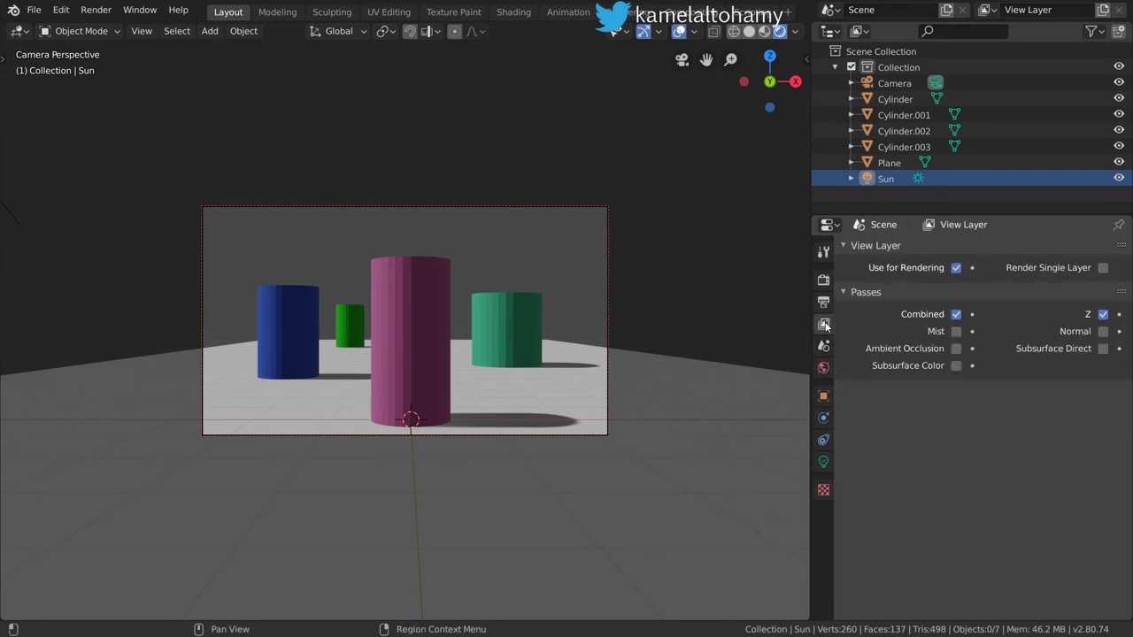
left_click(955, 331)
- Collapse the output panels and show the World Mist Pass settings: Start 5m, Depth 25m, Quadratic falloff
left_click(823, 304)
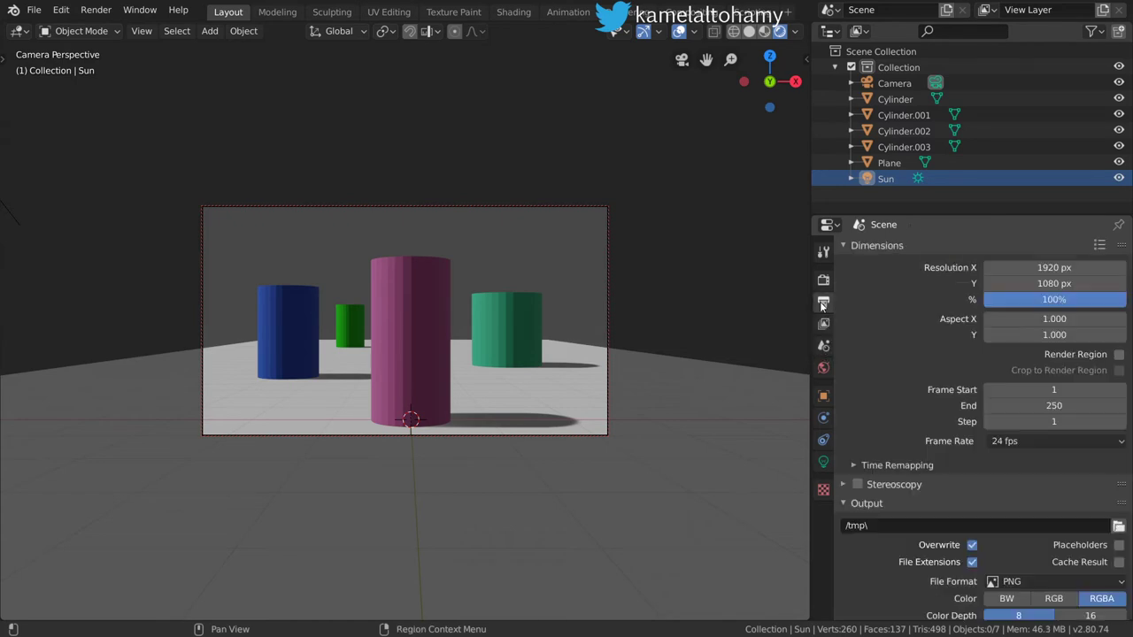
left_click(882, 246)
left_click(876, 283)
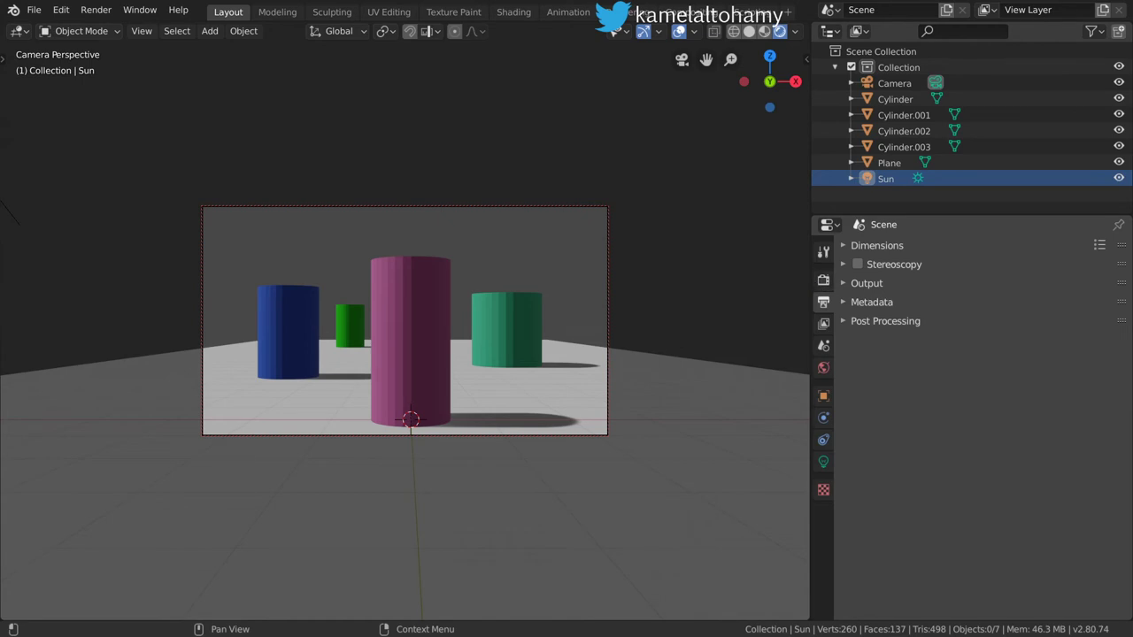
left_click(823, 367)
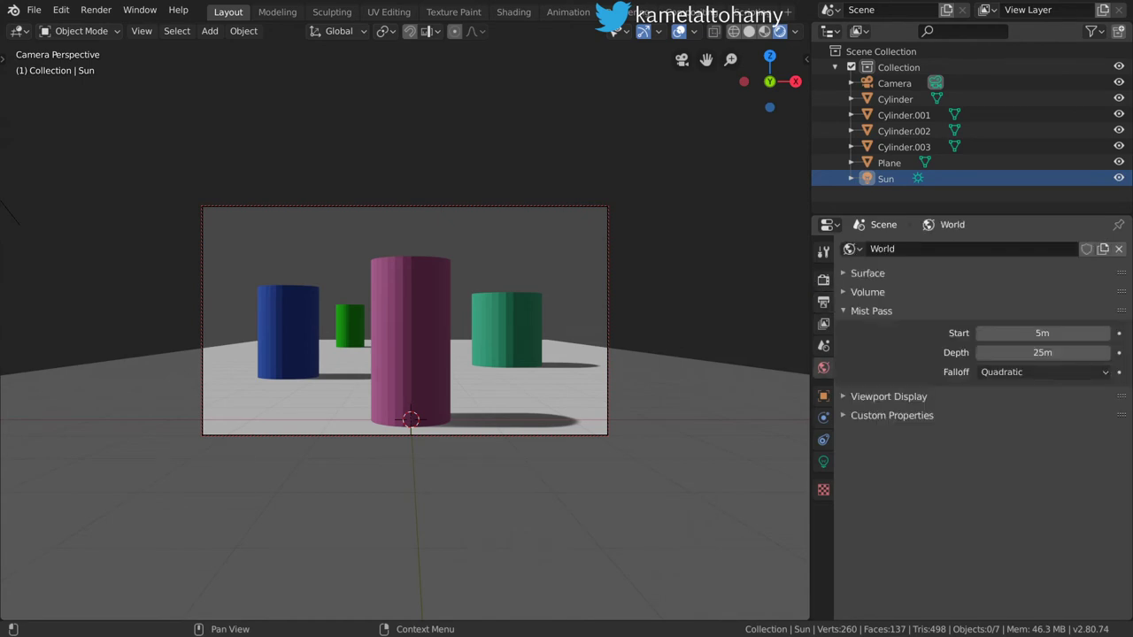
- Switch the viewport to a zoomed-in top view with Solid shading
left_click(867, 311)
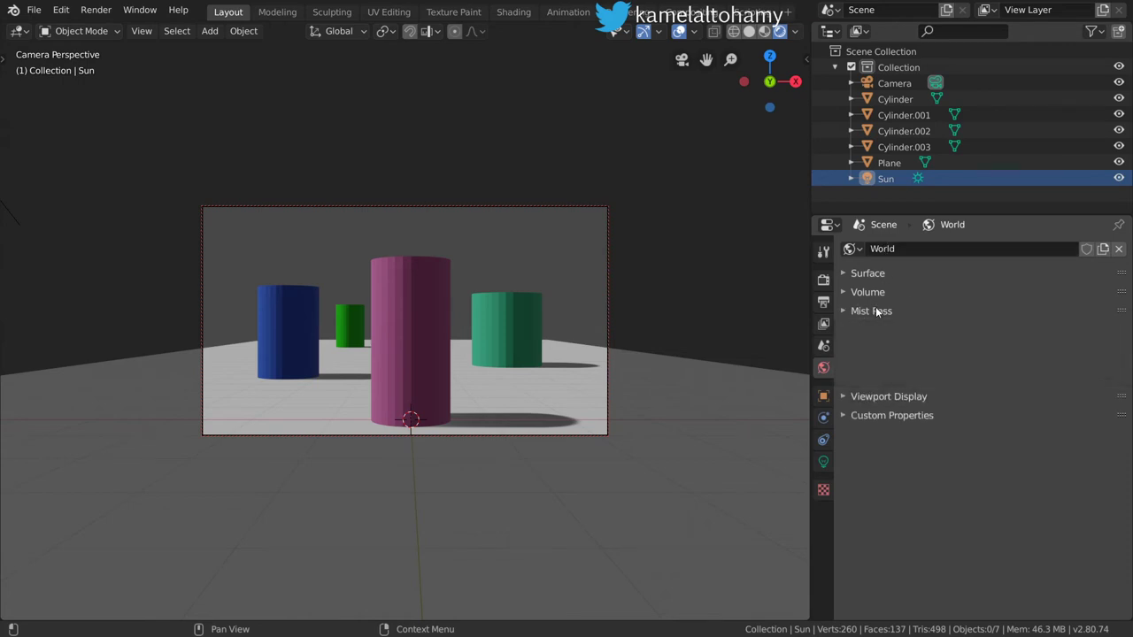
left_click(876, 310)
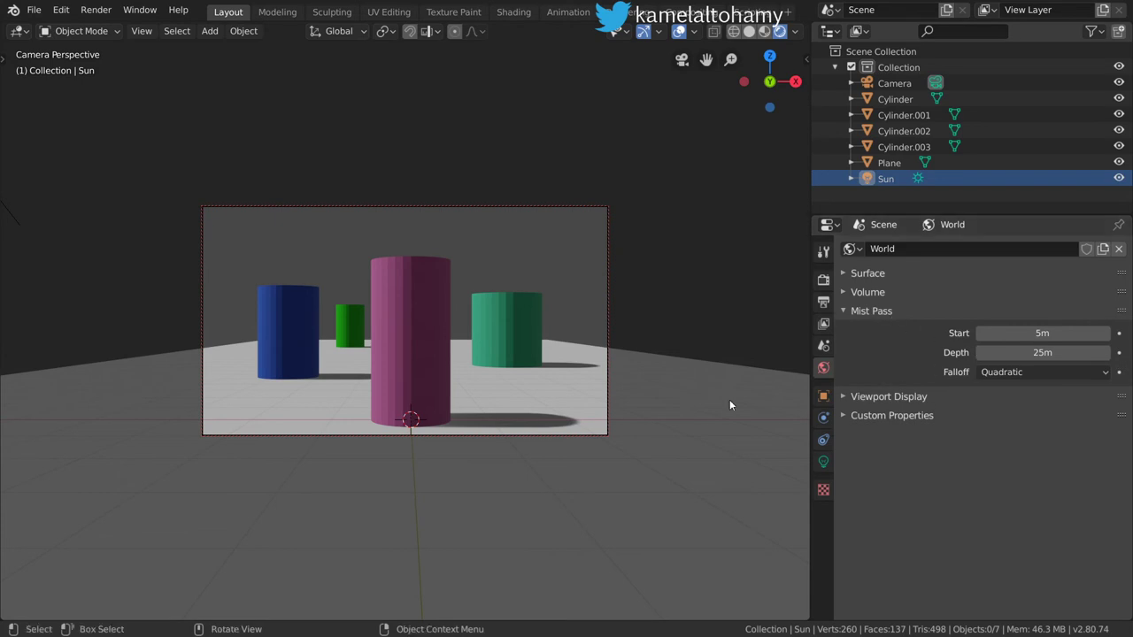
key("KP_7")
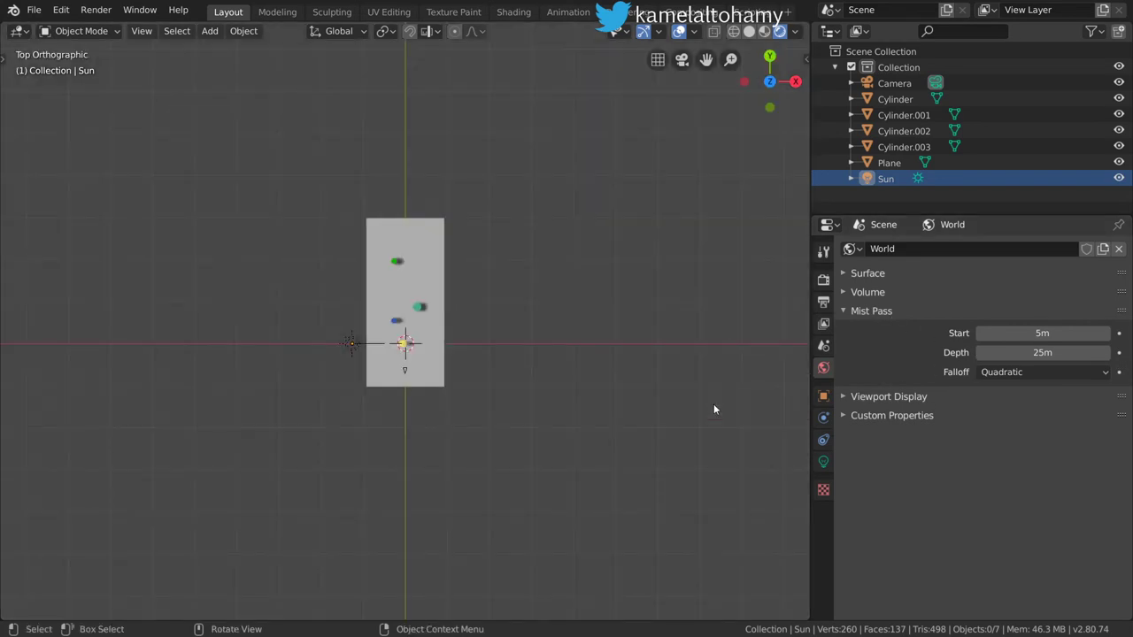
scroll(378, 354, "up", 1)
scroll(376, 354, "up", 6)
scroll(376, 353, "up", 2)
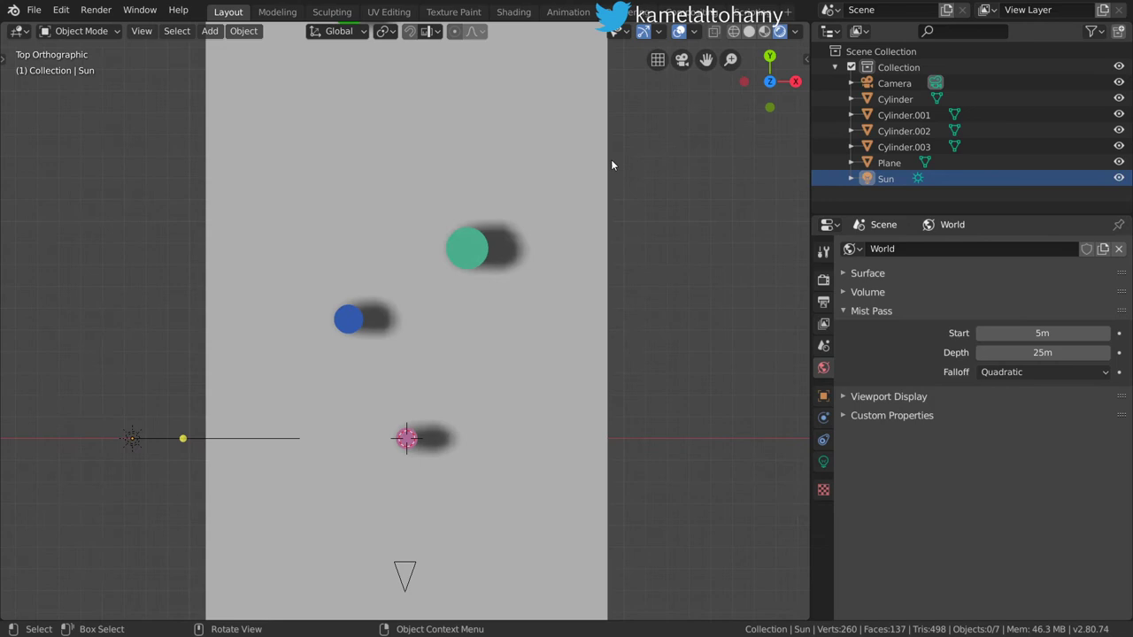
left_click(748, 31)
- Frame the top view beside the camera and bring up the Add menu for the new plane
key("F3")
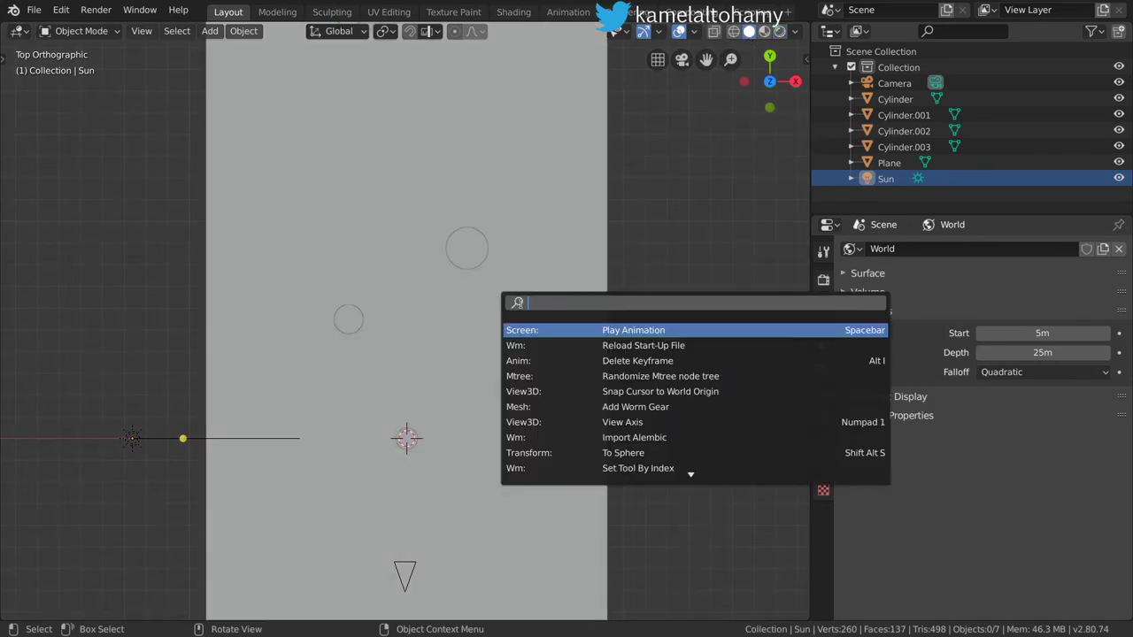
type("rul")
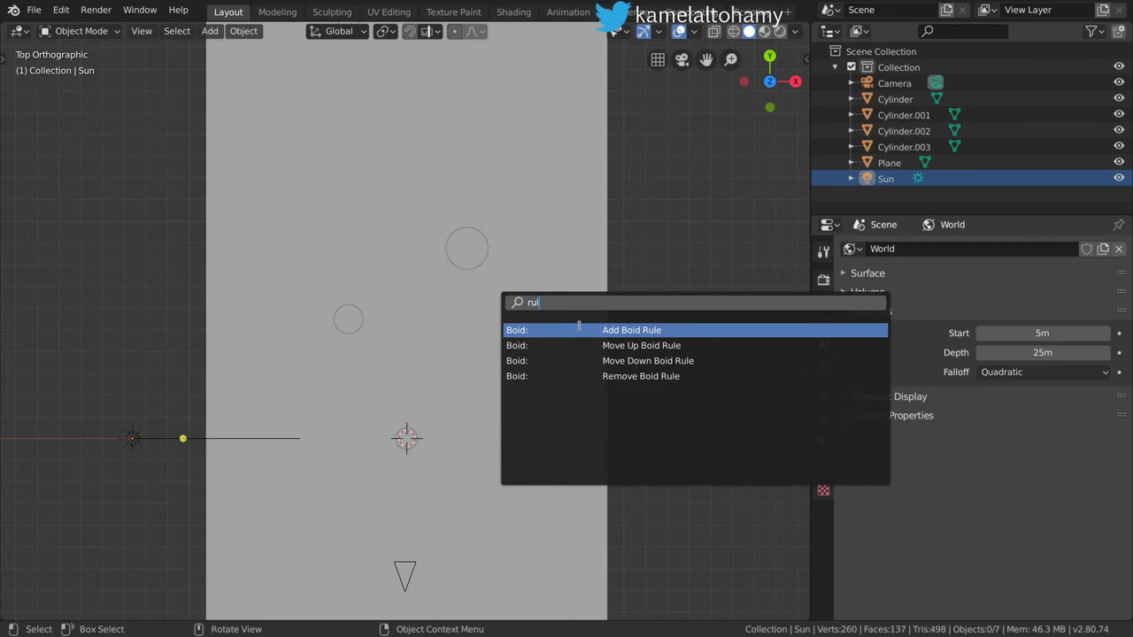
key("Escape")
middle_click_drag(485, 453, 506, 453, "shift")
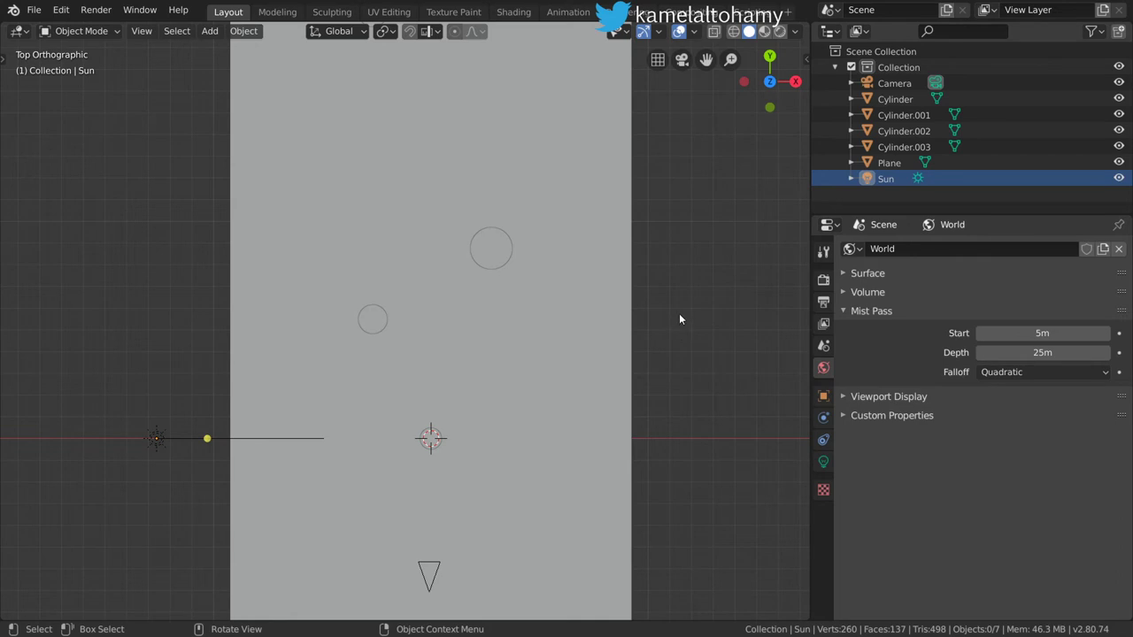
scroll(667, 316, "down", 2)
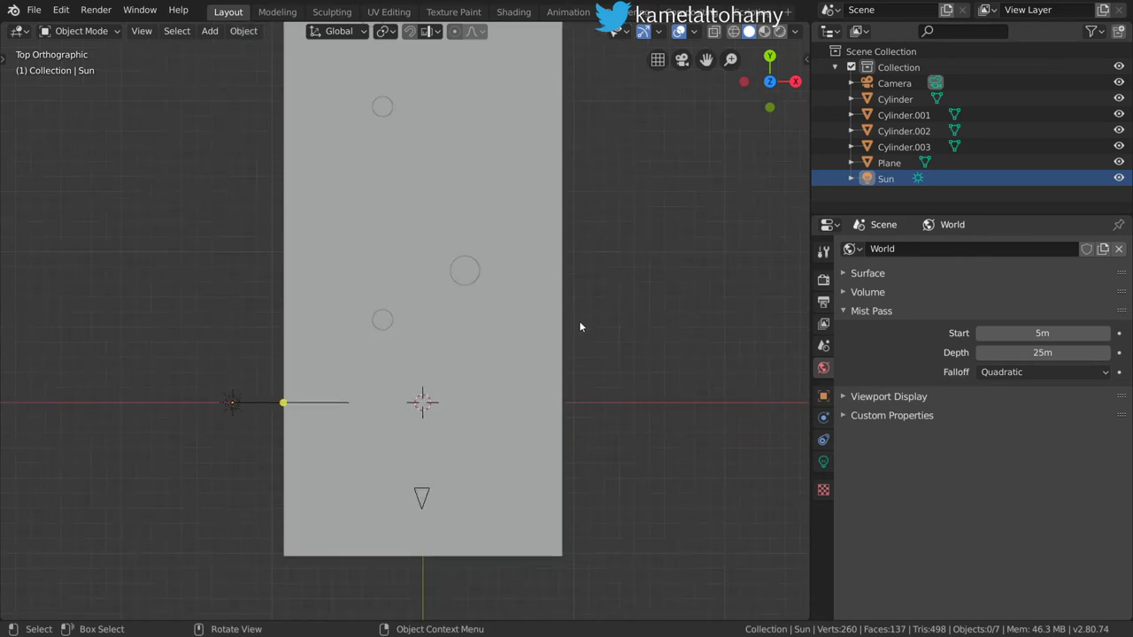
key("shift+a")
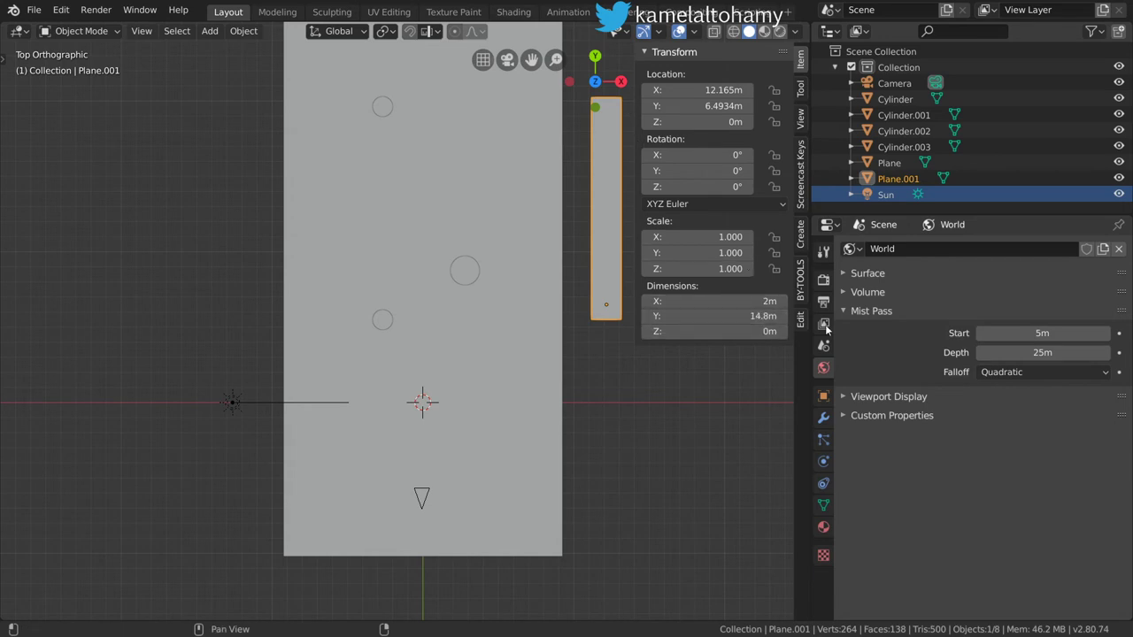
- Set the World mist Start to 6.5m and Depth to 23m
left_click(1032, 334)
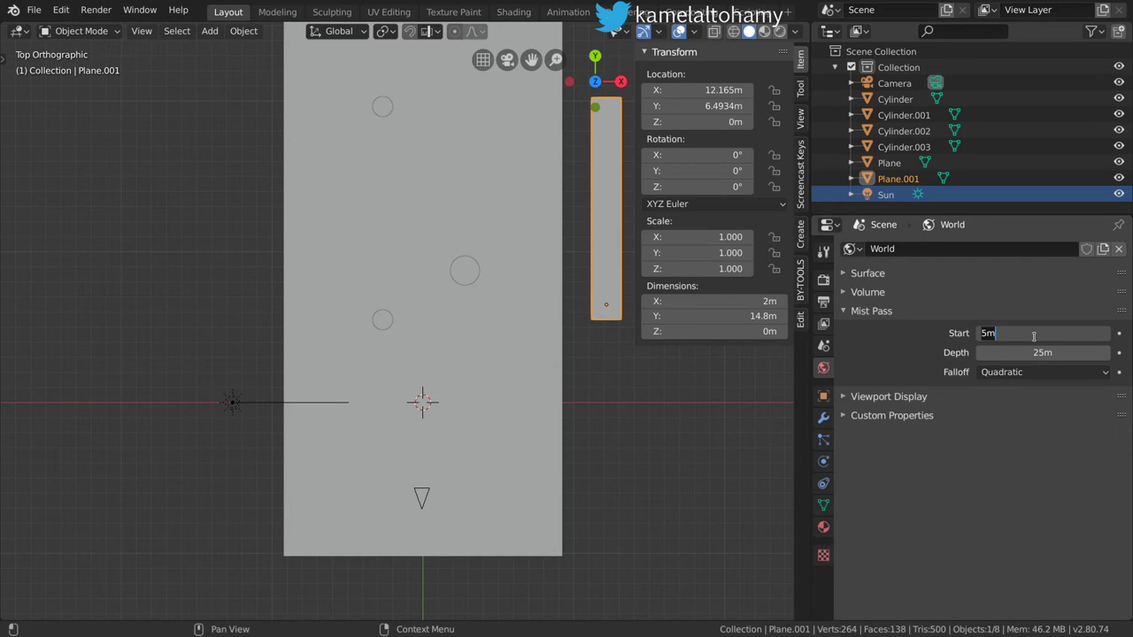
type("6.5")
key("Return")
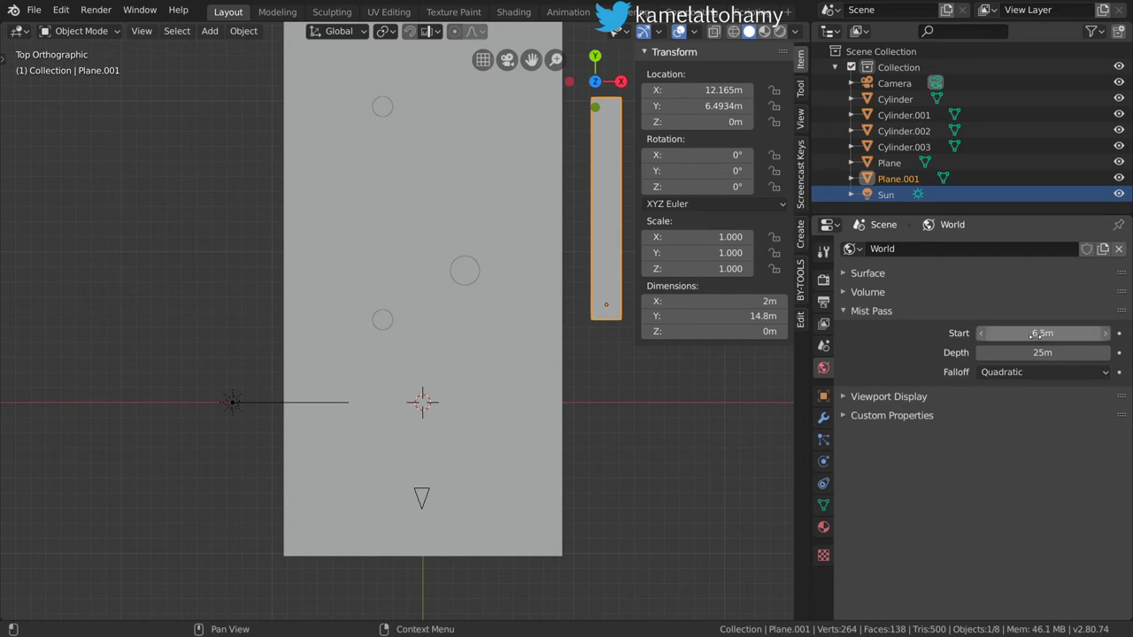
left_click(1033, 352)
type("27")
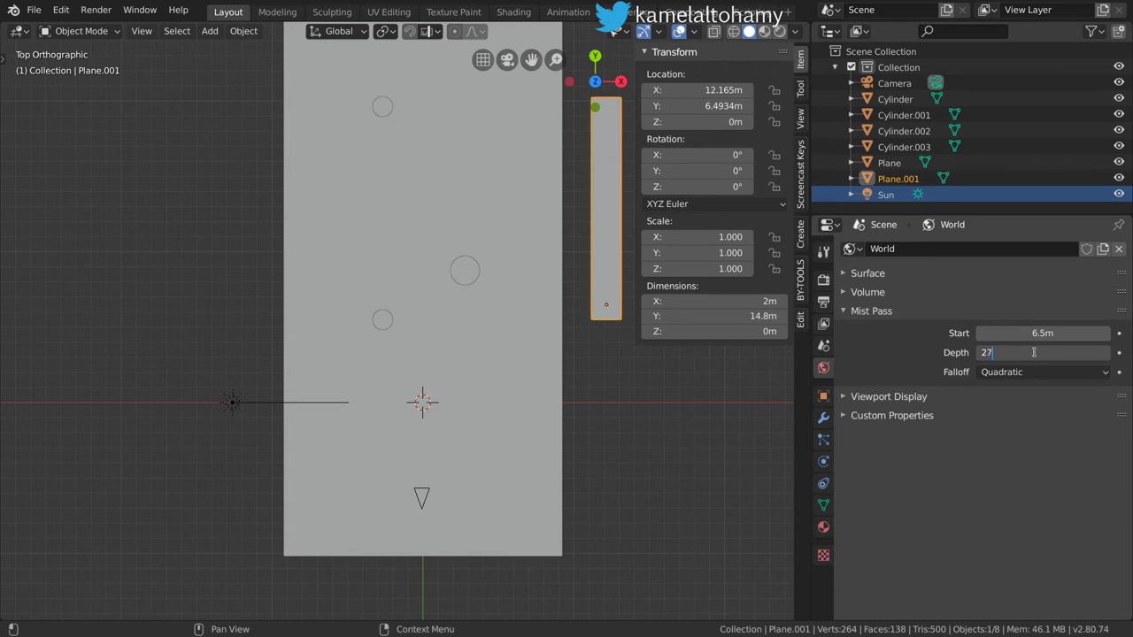
key("Return")
left_click_drag(1036, 352, 1045, 353)
left_click(1046, 352)
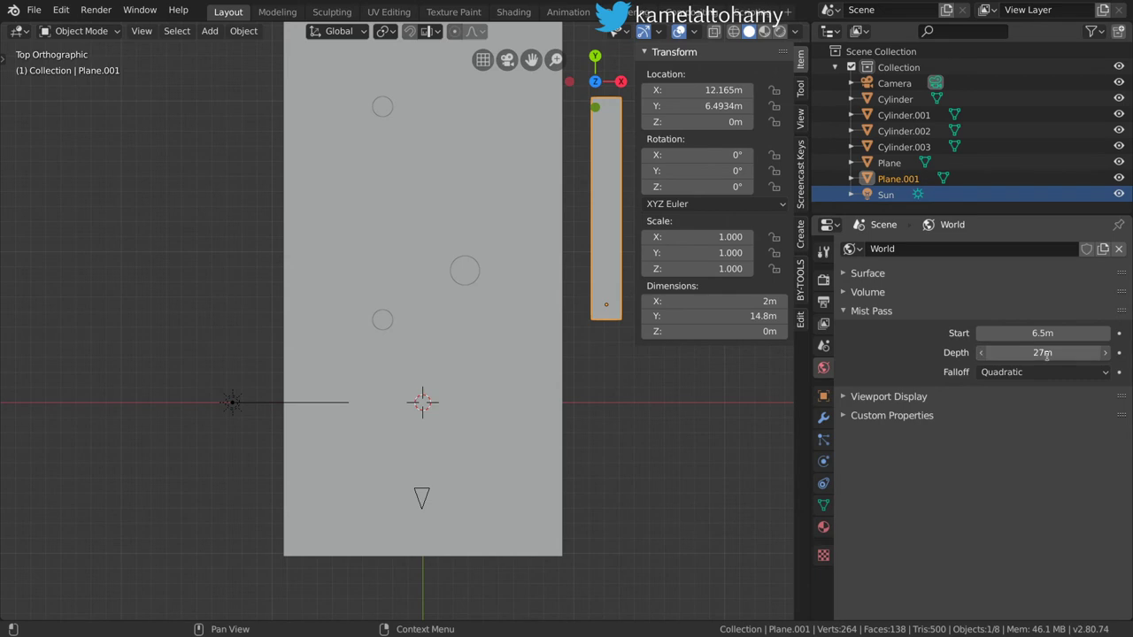
type("23")
key("Return")
- Deselect Plane.001, hide the sidebar and return to the camera view
left_click(744, 448)
key("n")
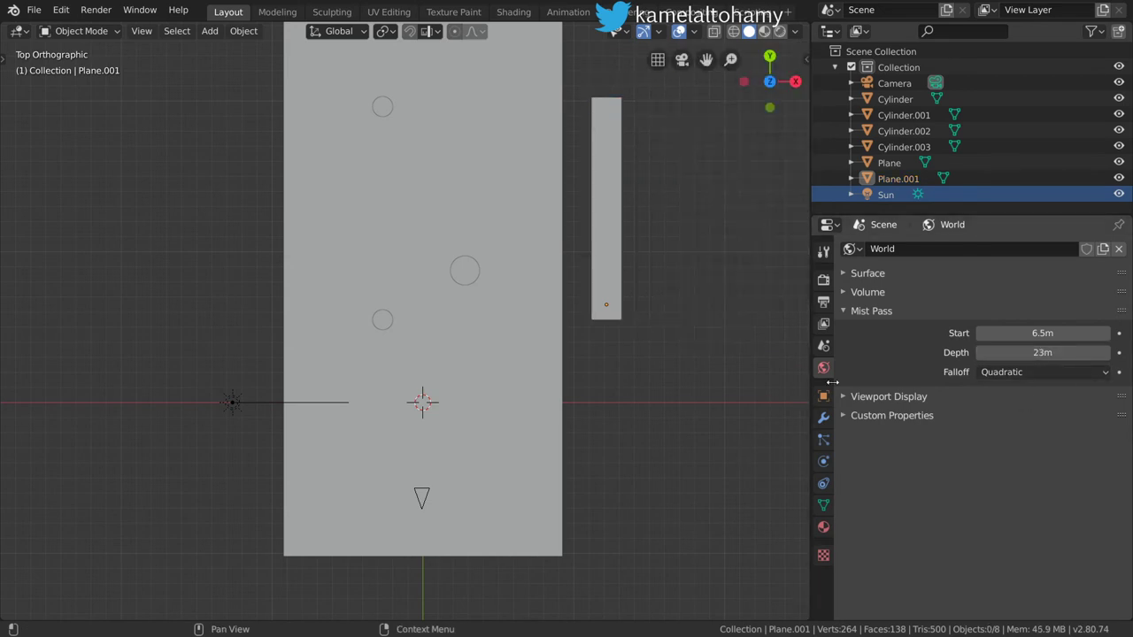
key("KP_0")
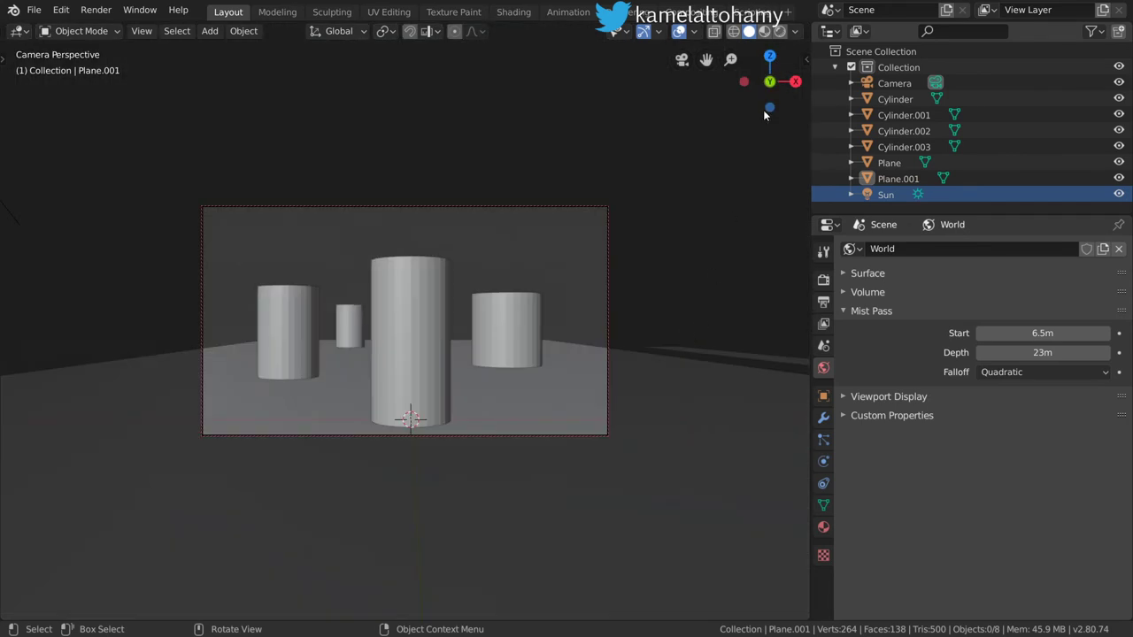
- Switch to rendered shading and set the render engine to Cycles
left_click(779, 31)
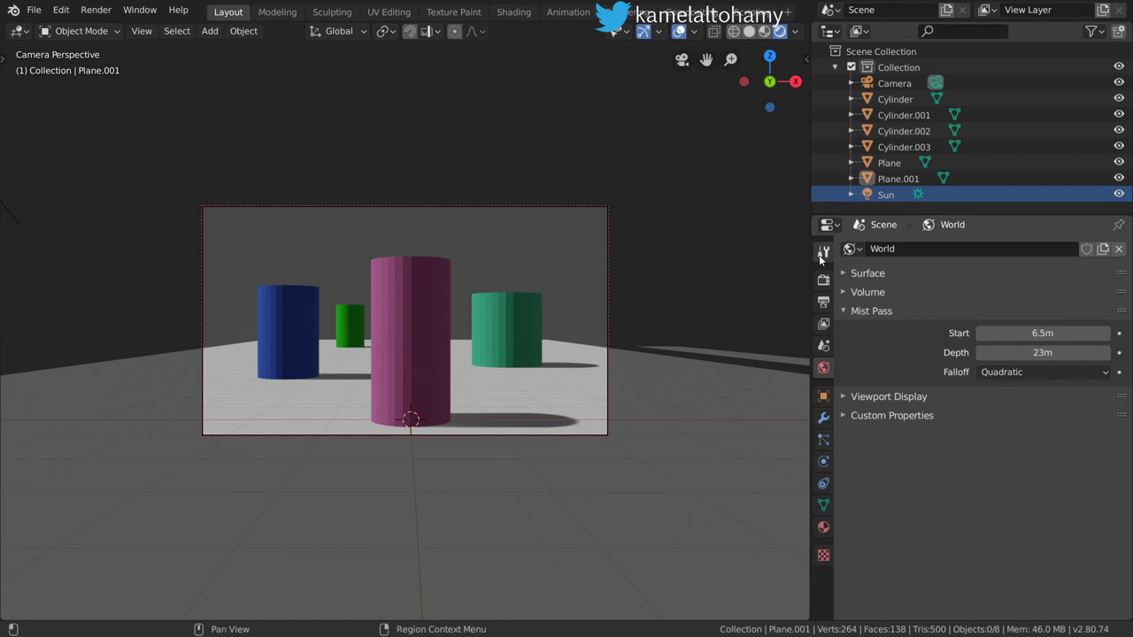
left_click(823, 279)
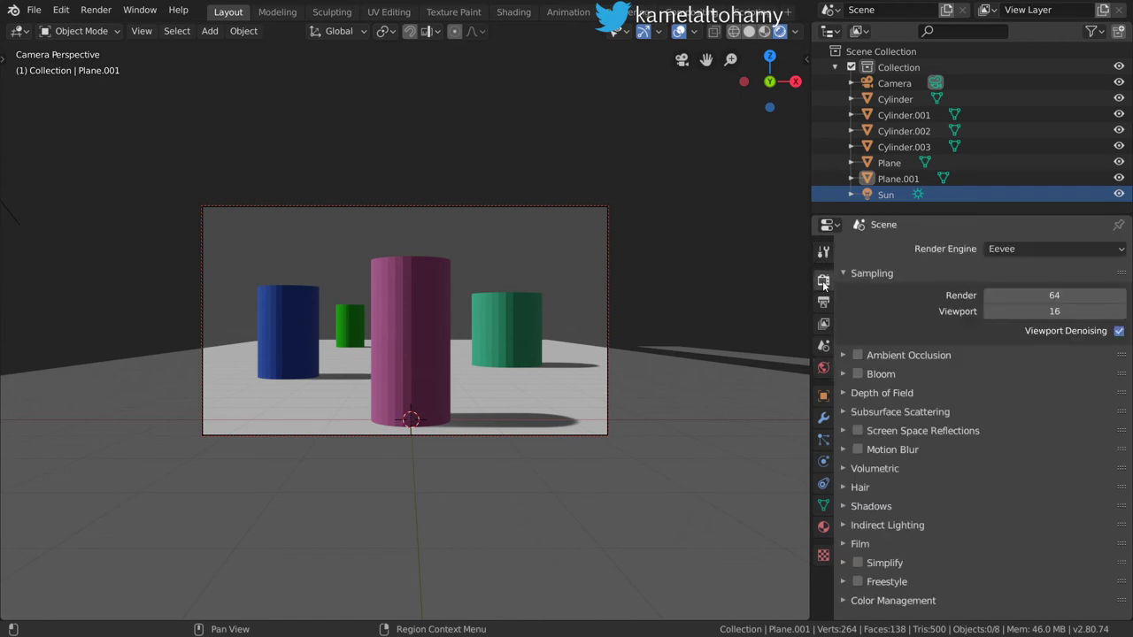
left_click(1062, 251)
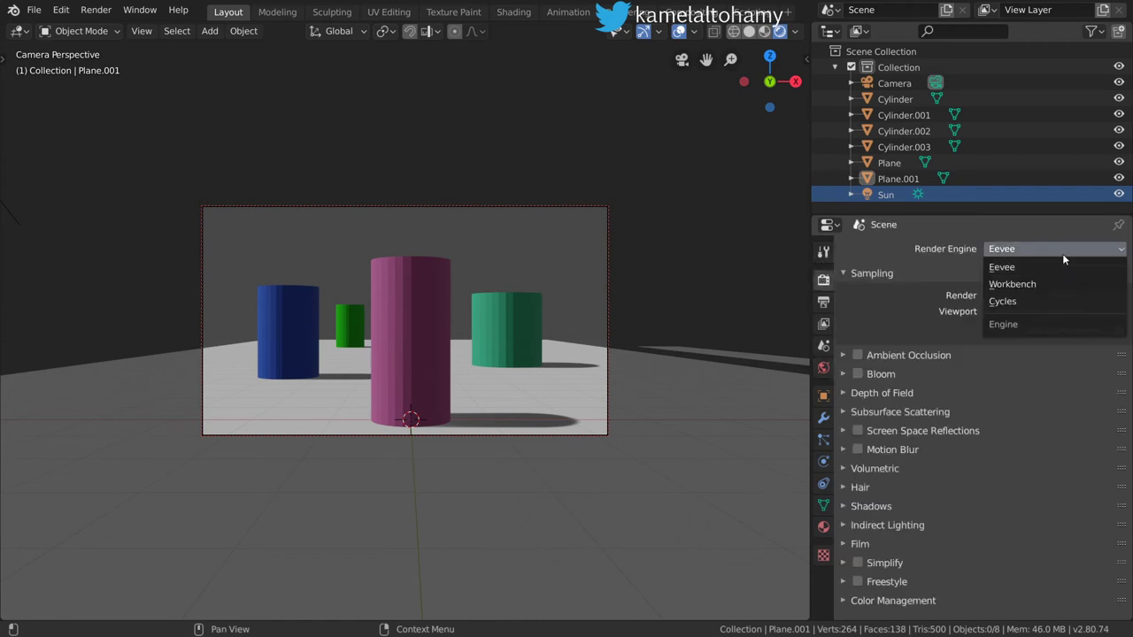
left_click(1033, 302)
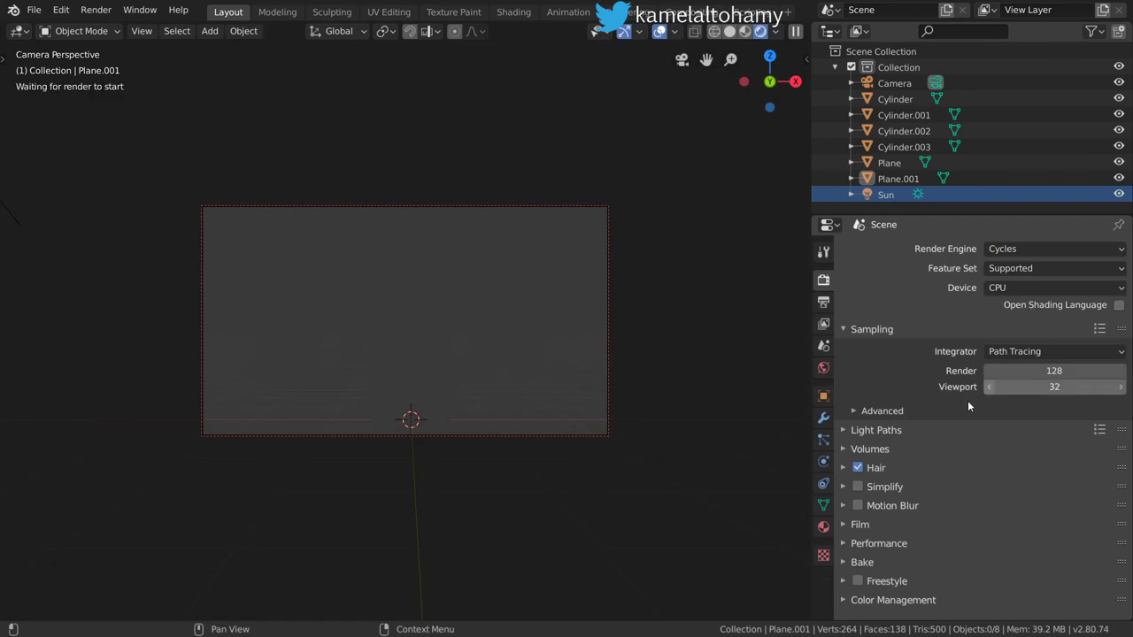
- Set Performance Threads Mode to Fixed and tiles to 256 by 256
left_click(910, 541)
scroll(999, 543, "down", 4)
left_click(1026, 442)
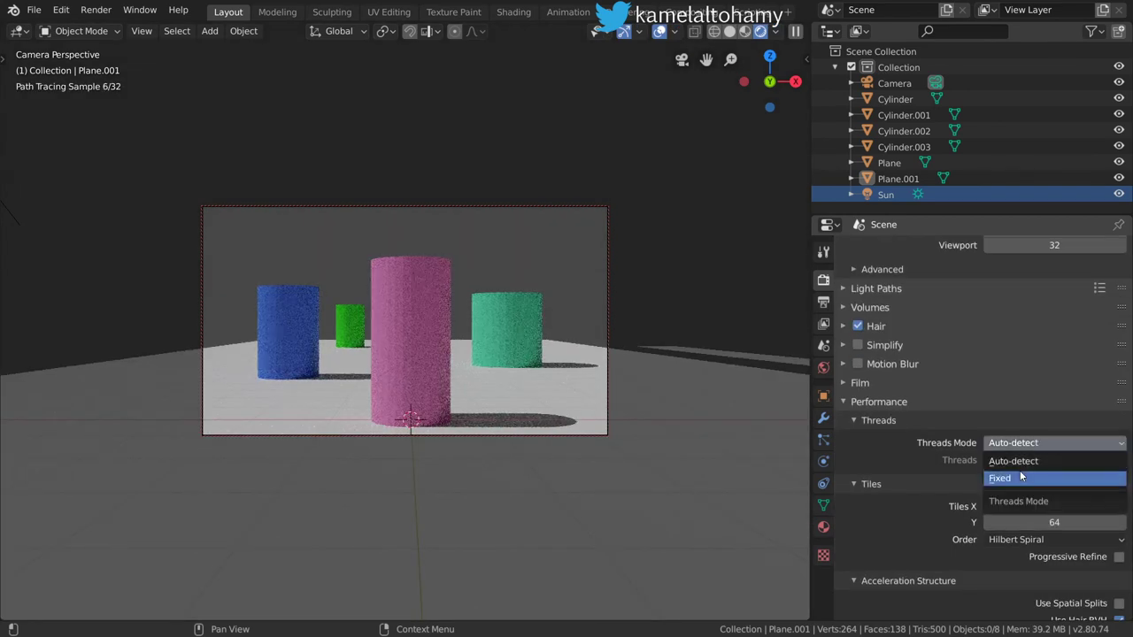
left_click(1041, 478)
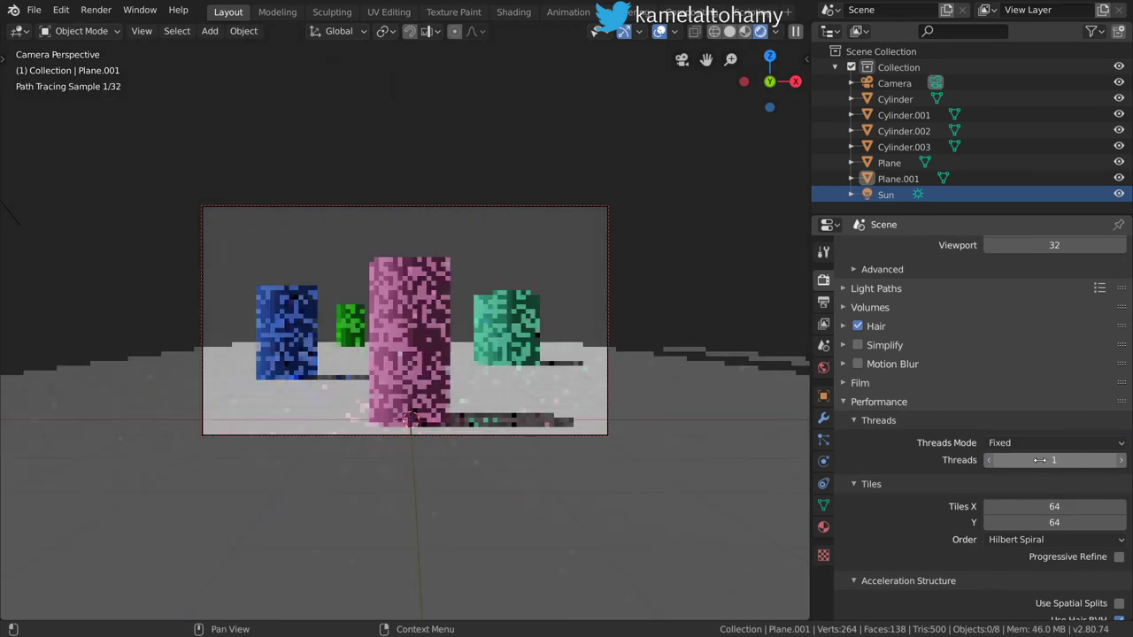
left_click(1053, 506)
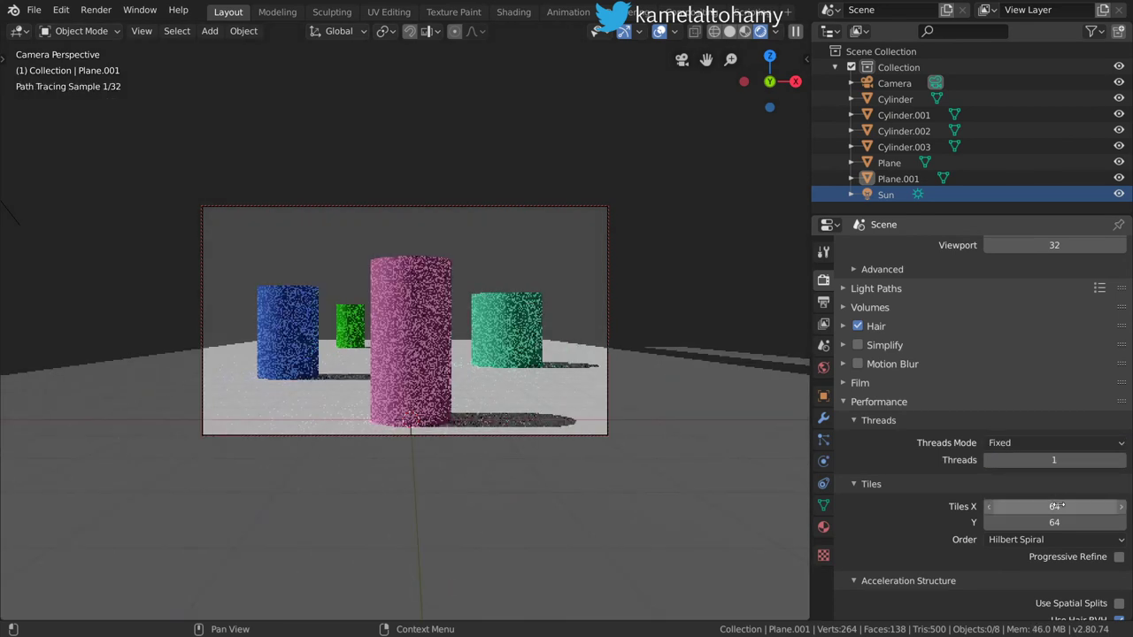
type("256")
key("Return")
left_click(1062, 522)
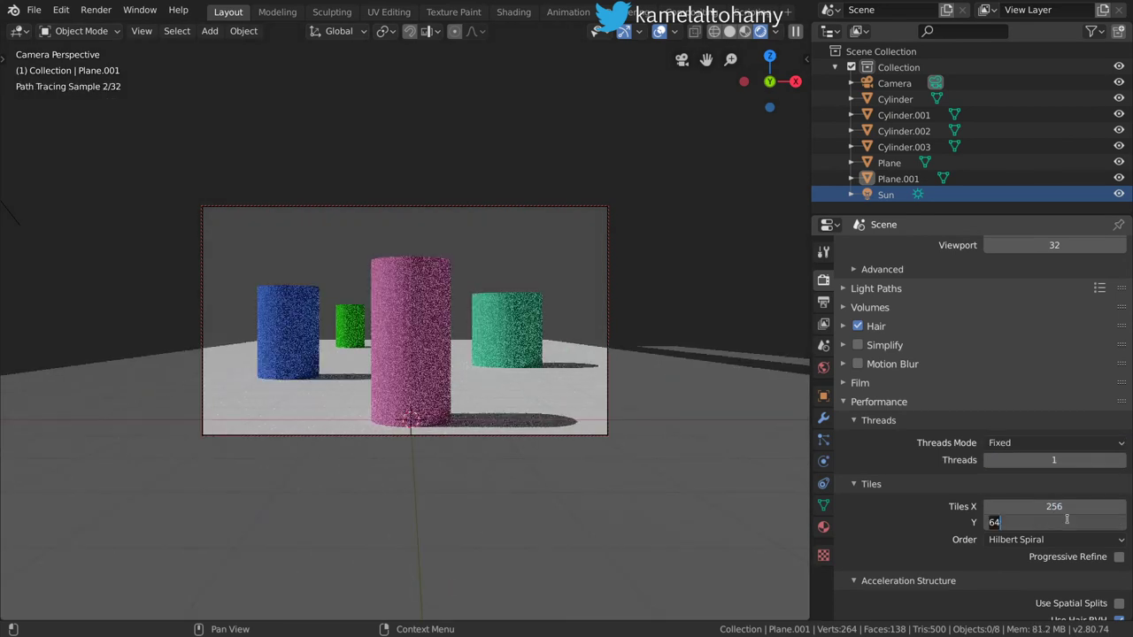
type("256")
key("Return")
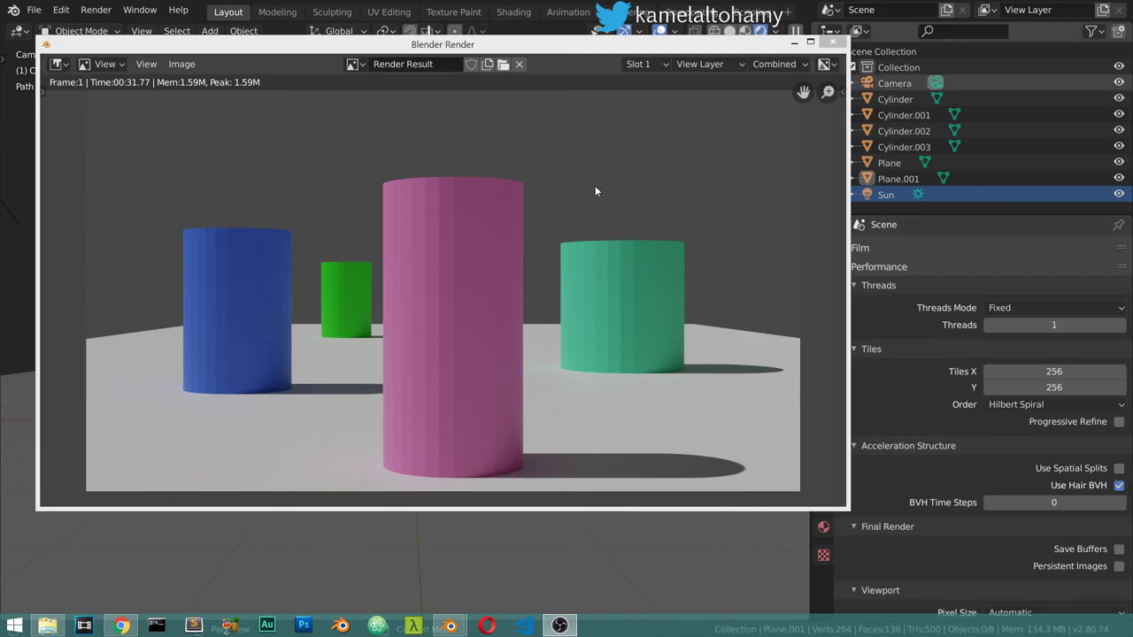
- Close the render result and switch to the Compositing workspace
left_click(831, 42)
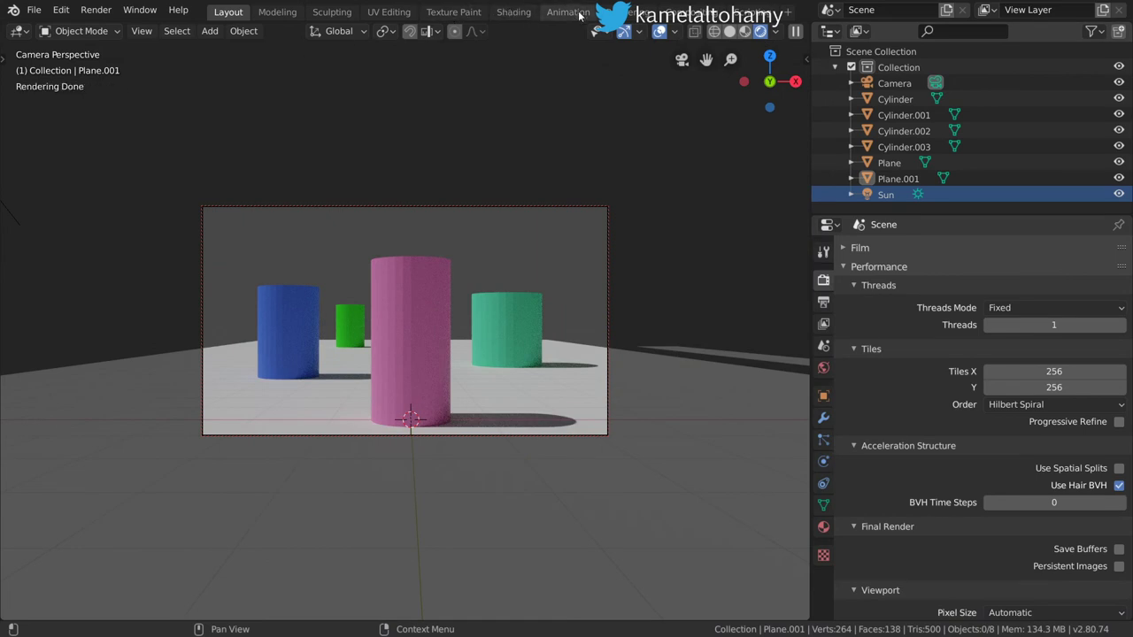
left_click(688, 17)
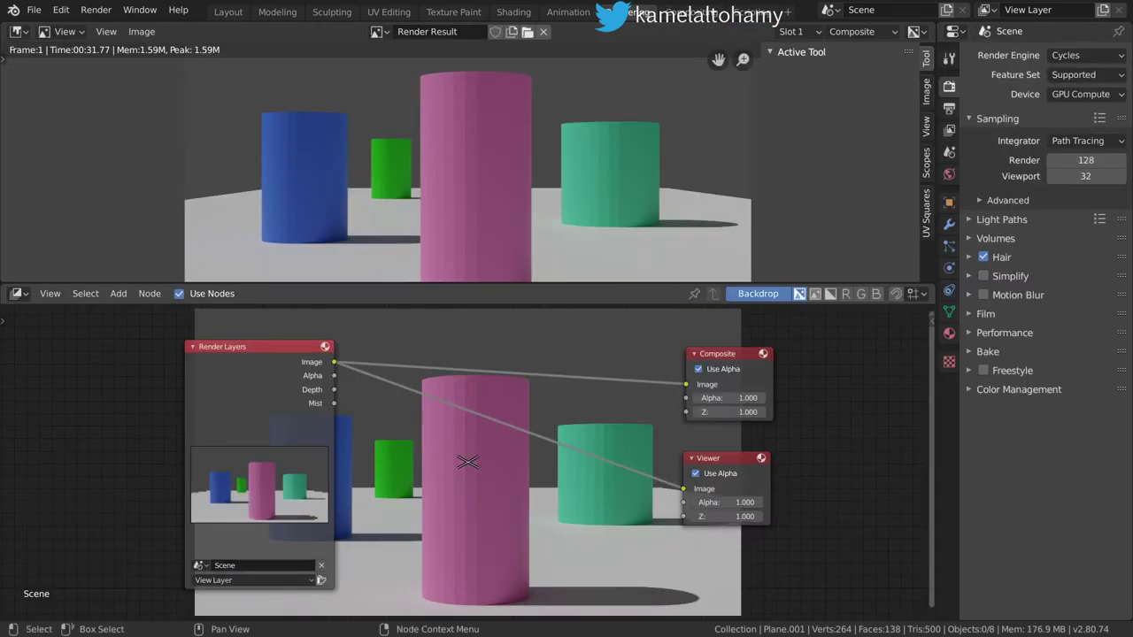
- Enlarge the node editor, deselect Render Layers and start an add-node search
left_click(17, 293)
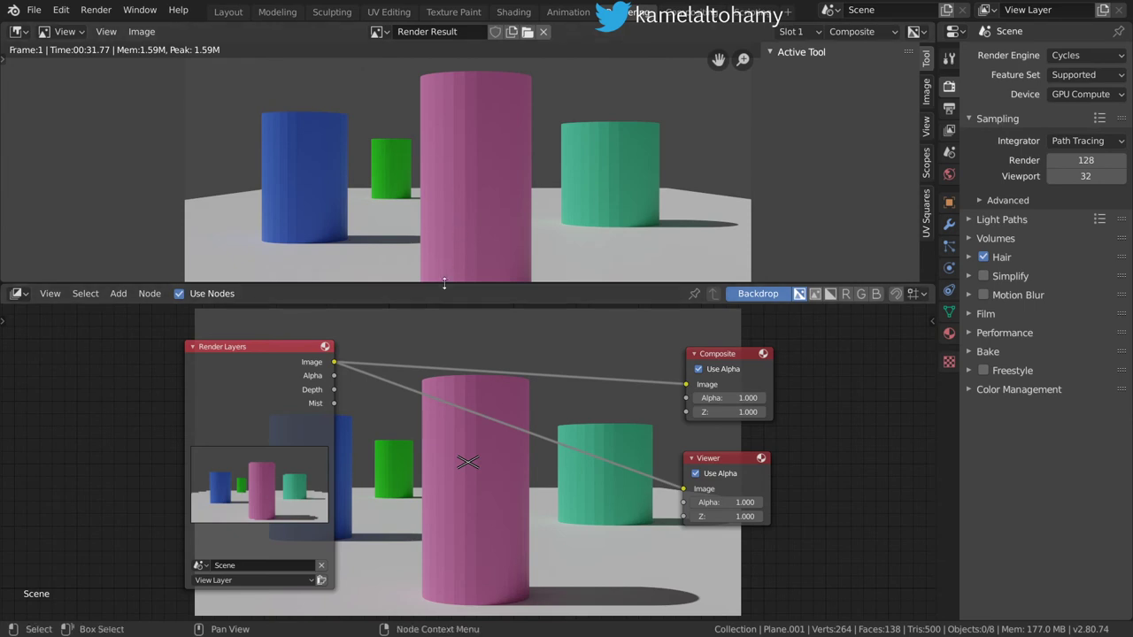
left_click_drag(453, 285, 451, 180)
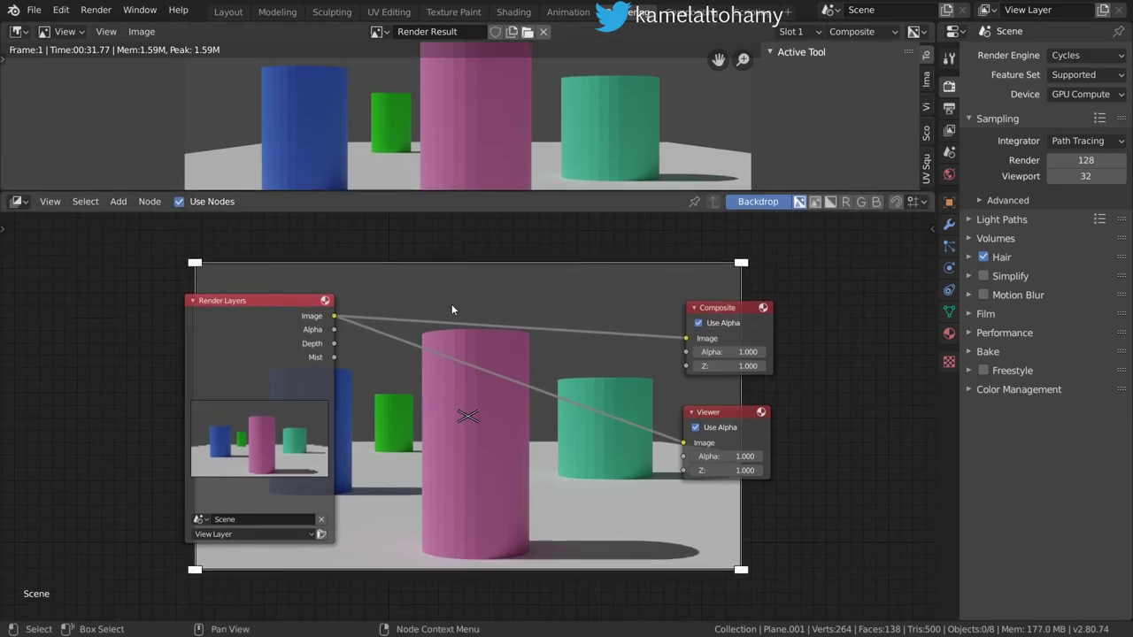
scroll(451, 303, "up", 1)
key("shift+a")
key("Escape")
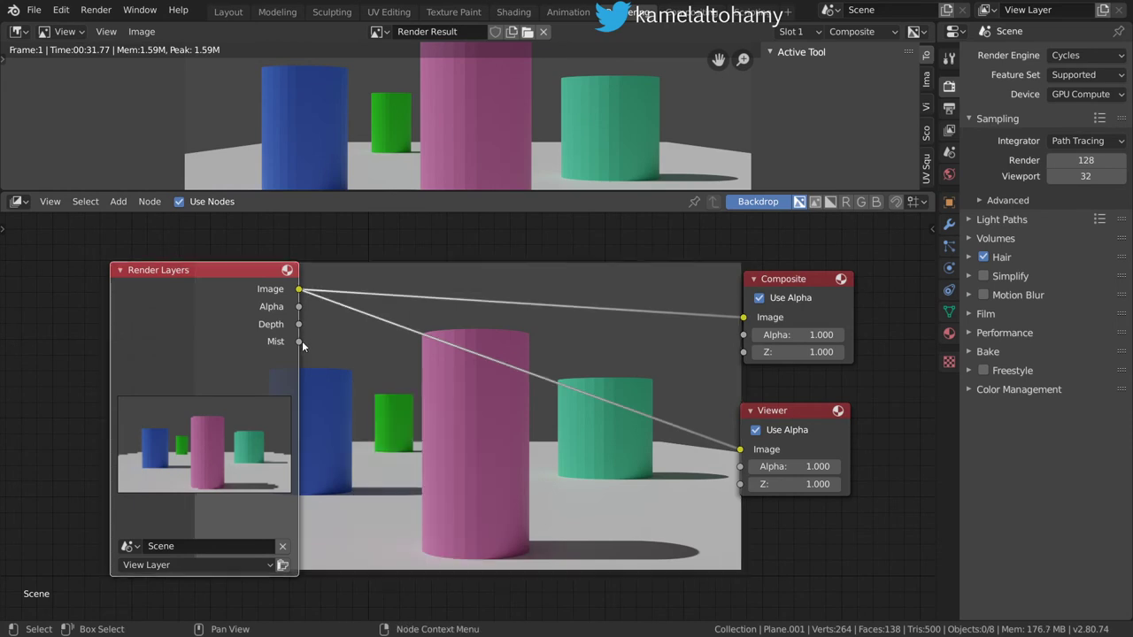
left_click(303, 340)
key("shift+a")
left_click(448, 439)
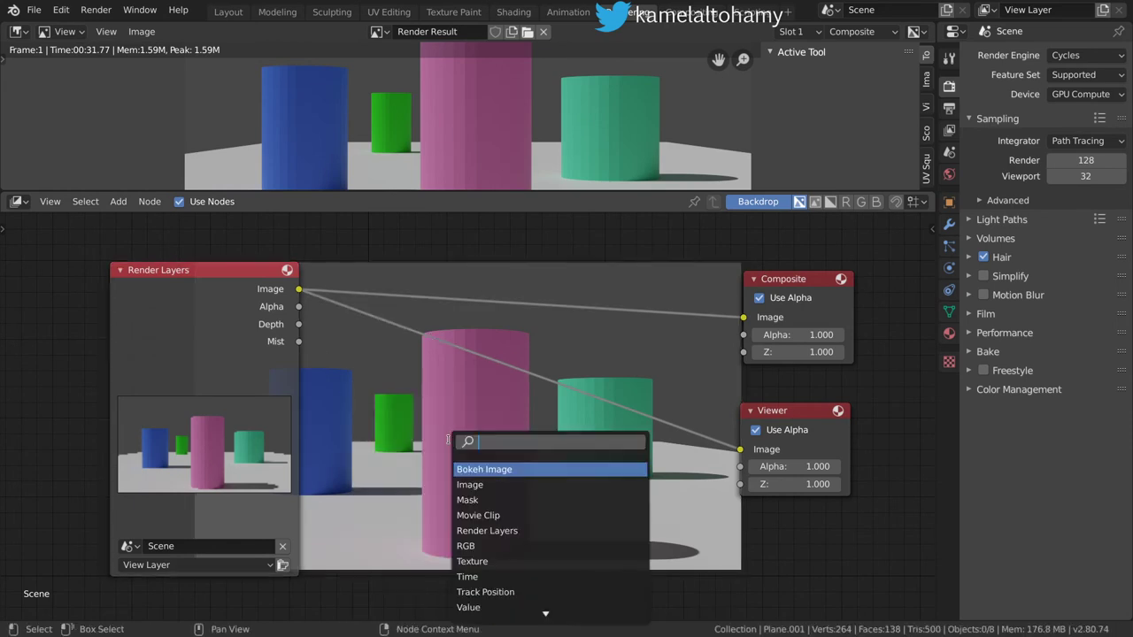
- Add ColorRamp and Mix nodes, linking Mist to ColorRamp Fac and ColorRamp to Mix Fac
type("colo")
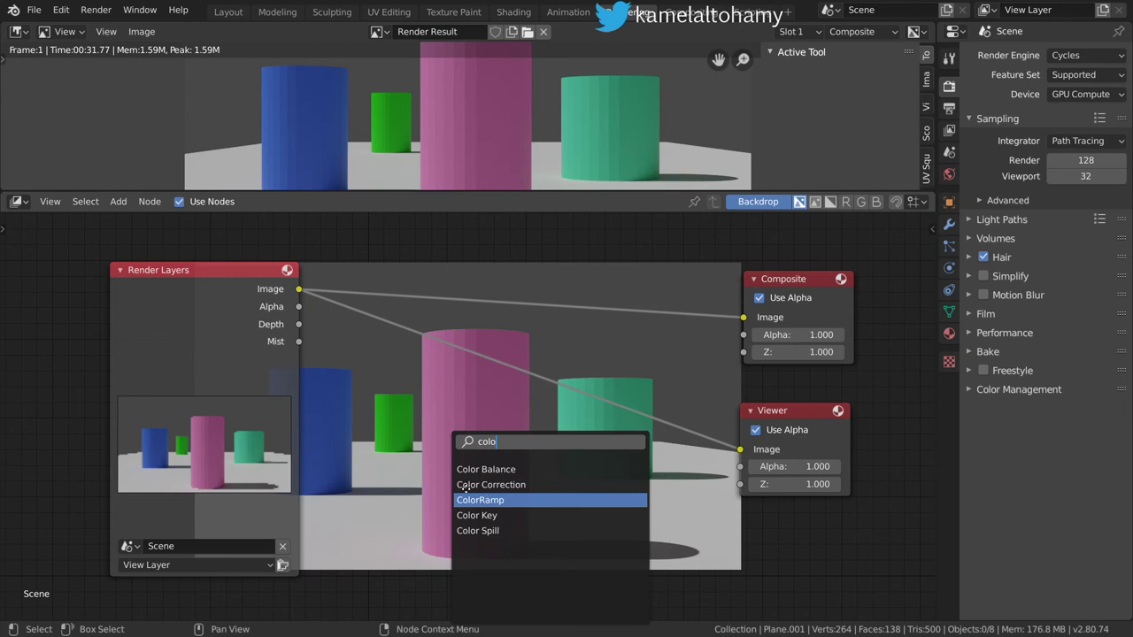
left_click(486, 500)
left_click(452, 448)
key("shift+a")
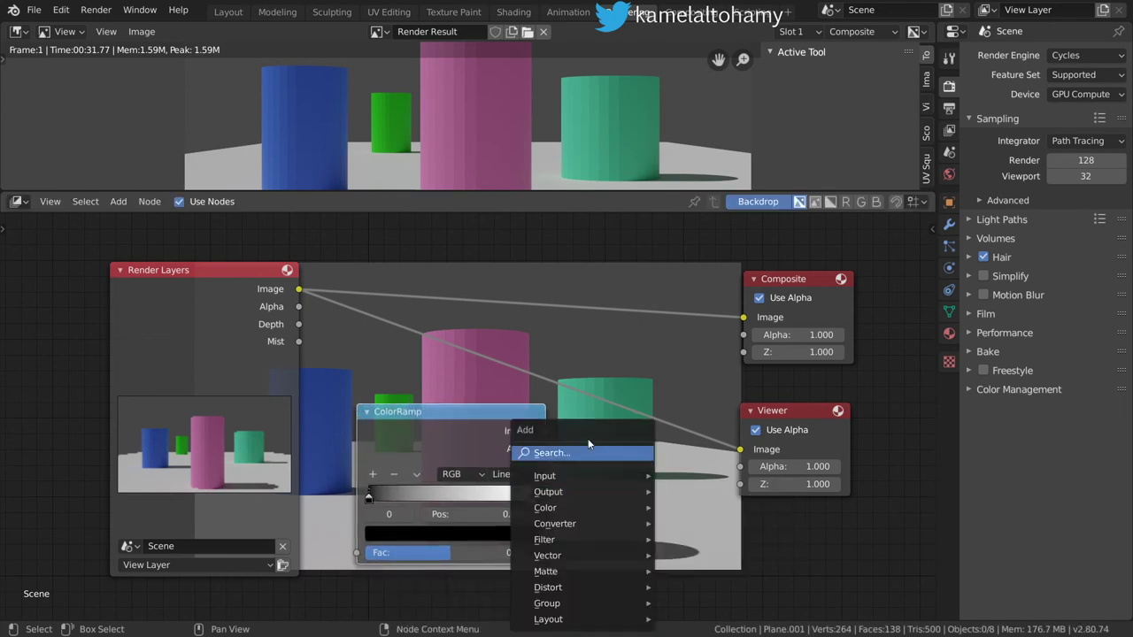
left_click(602, 452)
type("mix")
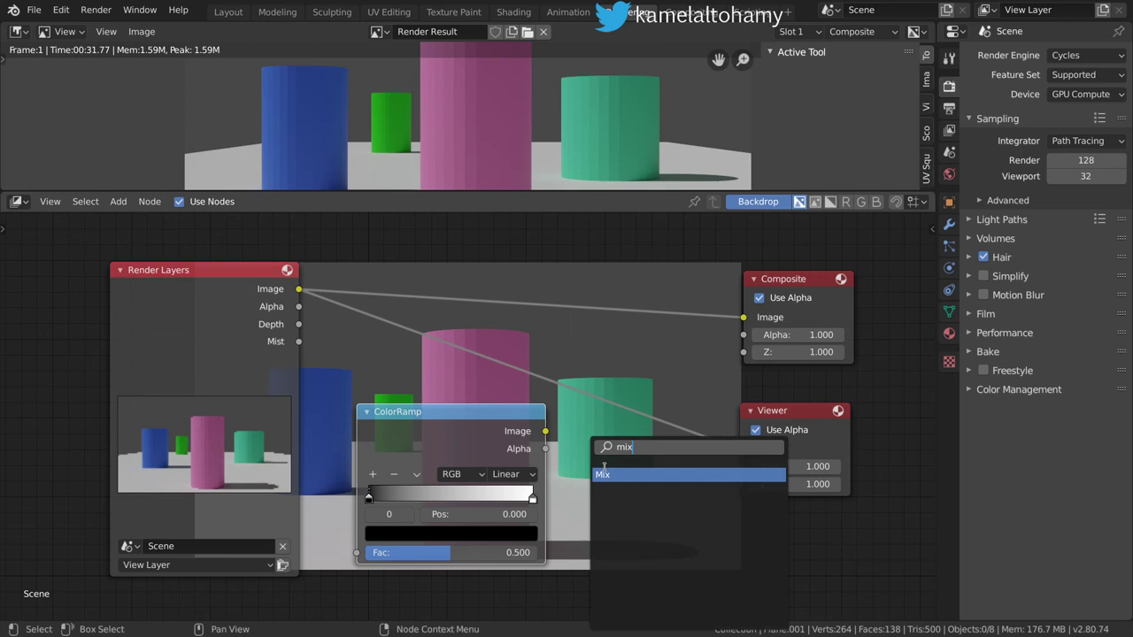
key("Return")
left_click(655, 400)
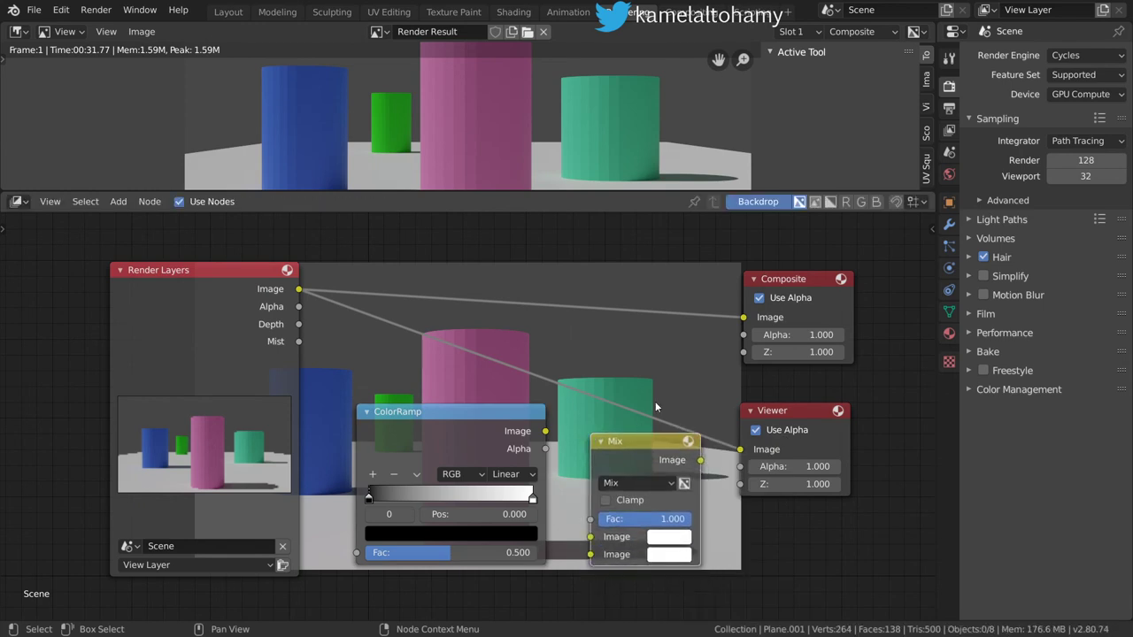
left_click_drag(300, 342, 358, 550)
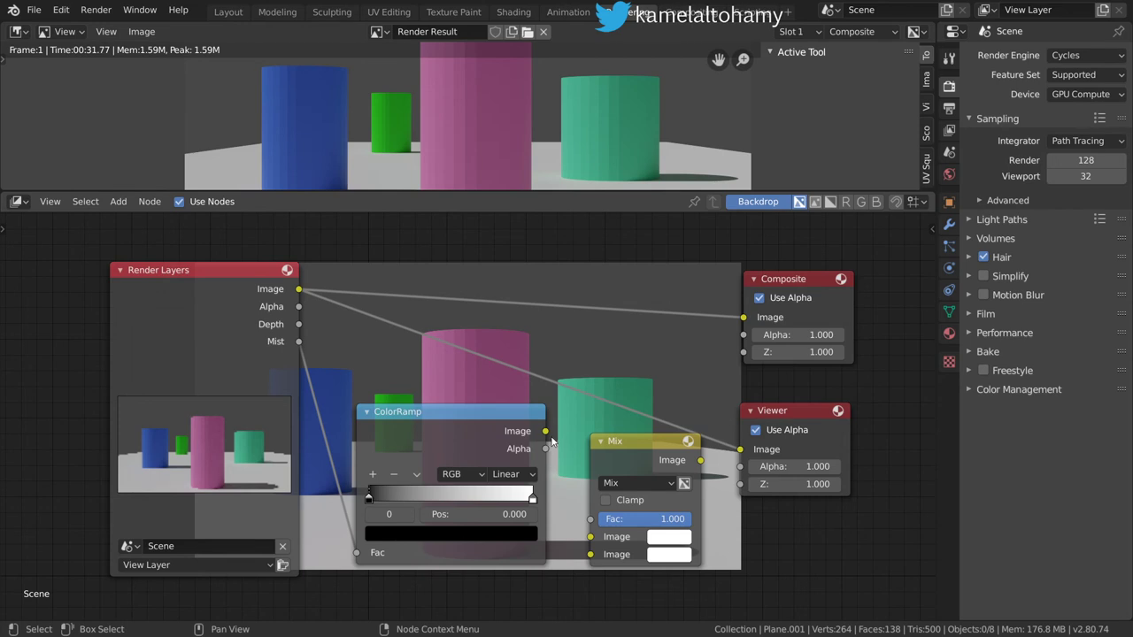
left_click_drag(545, 431, 590, 518)
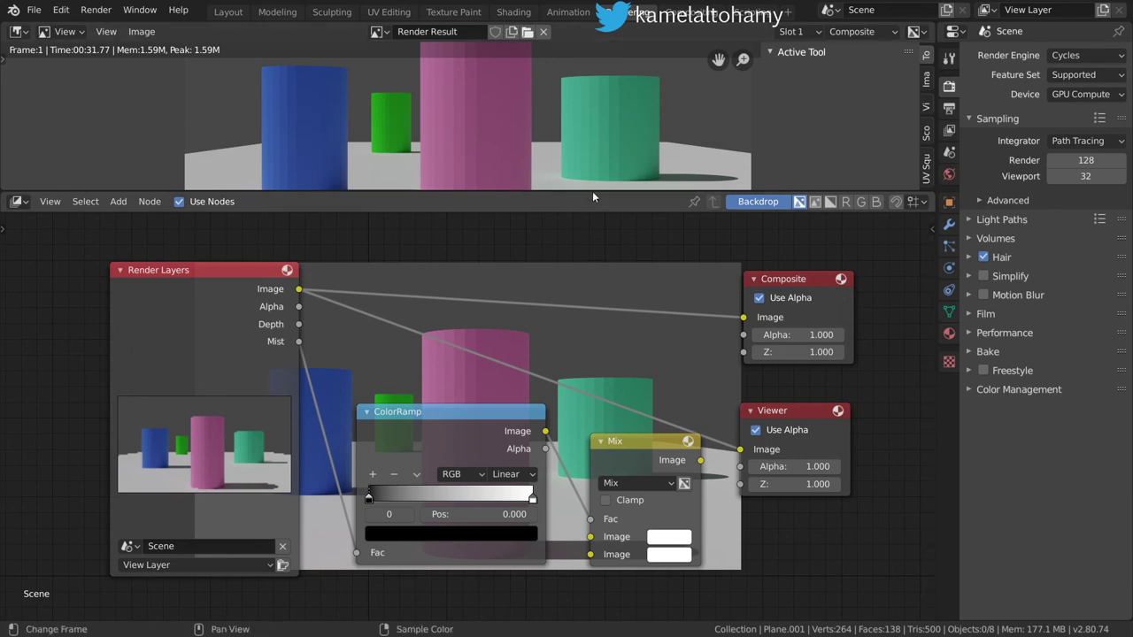
- Enlarge the render preview and display the View Layer's Mist pass, checking Depth briefly
left_click_drag(592, 191, 619, 295)
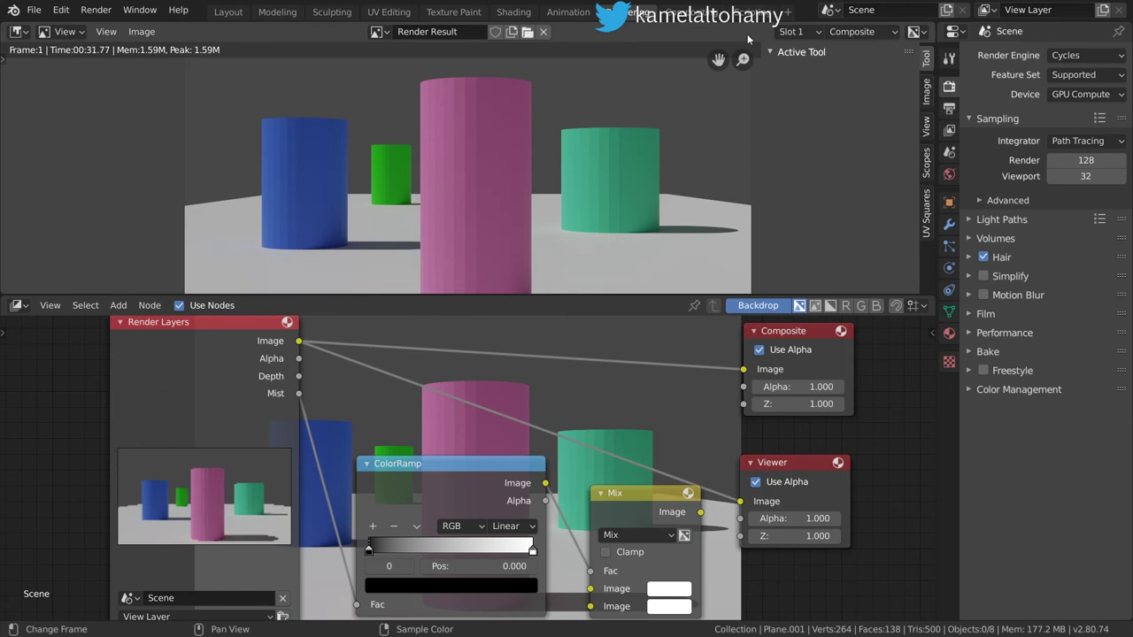
left_click(852, 33)
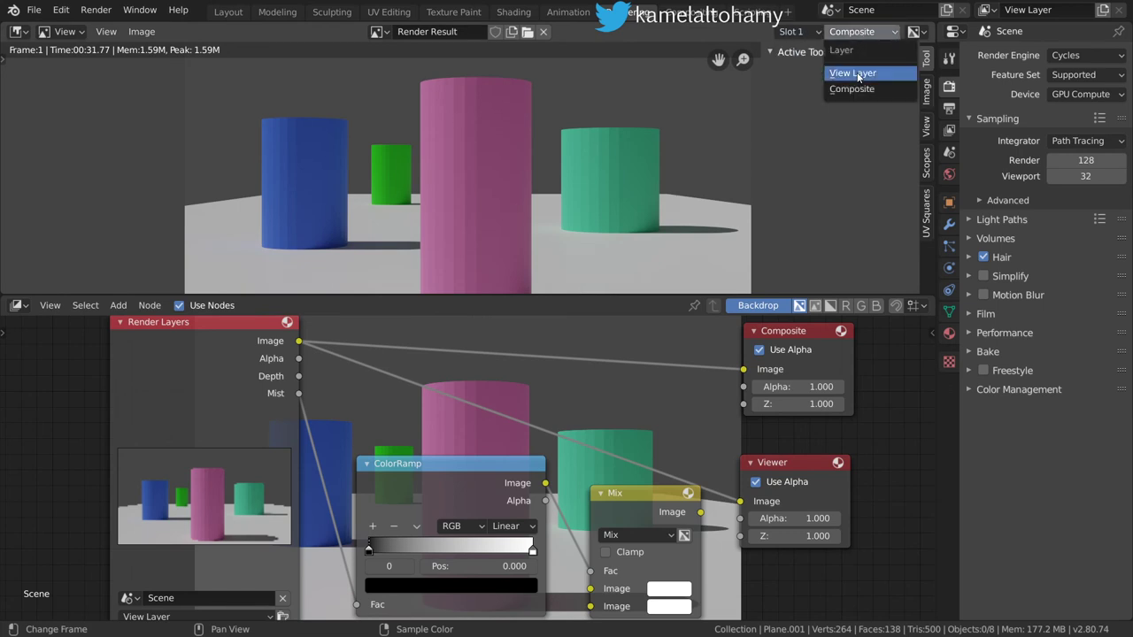
left_click(855, 74)
left_click(772, 31)
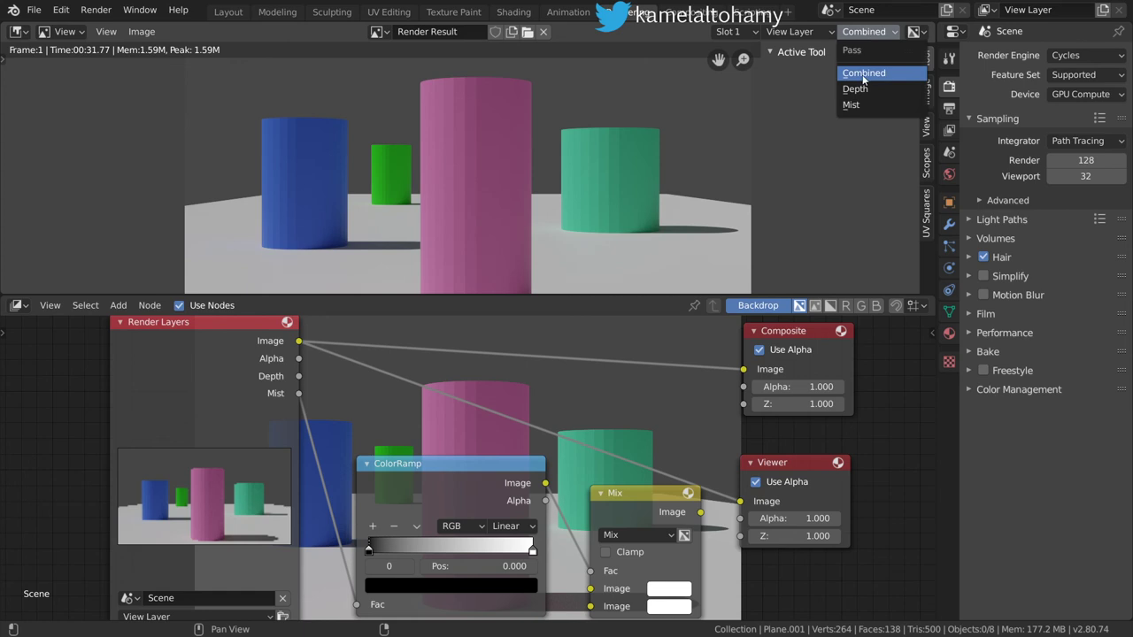
left_click(855, 89)
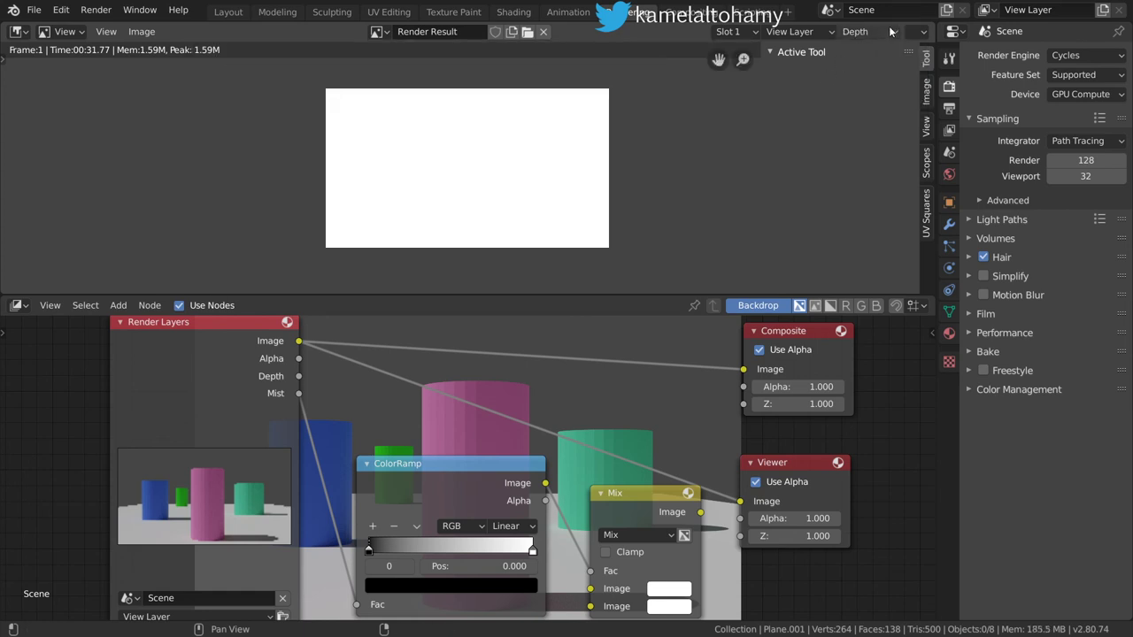
left_click(890, 32)
left_click(850, 101)
scroll(509, 168, "up", 4)
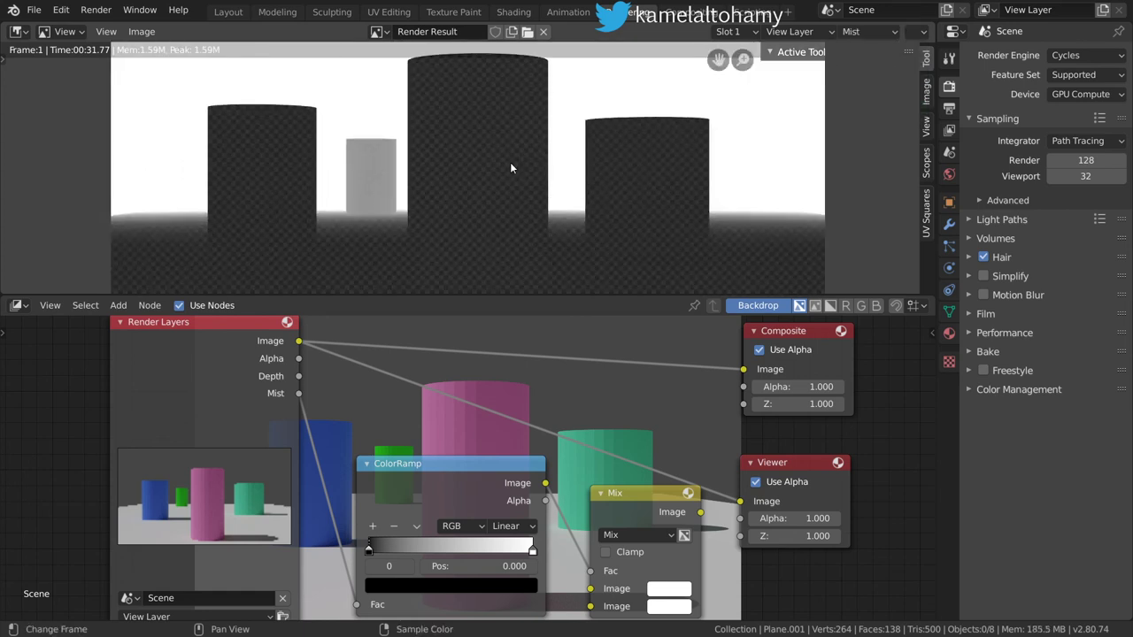
scroll(510, 168, "down", 1)
scroll(583, 150, "up", 1)
scroll(582, 150, "down", 3)
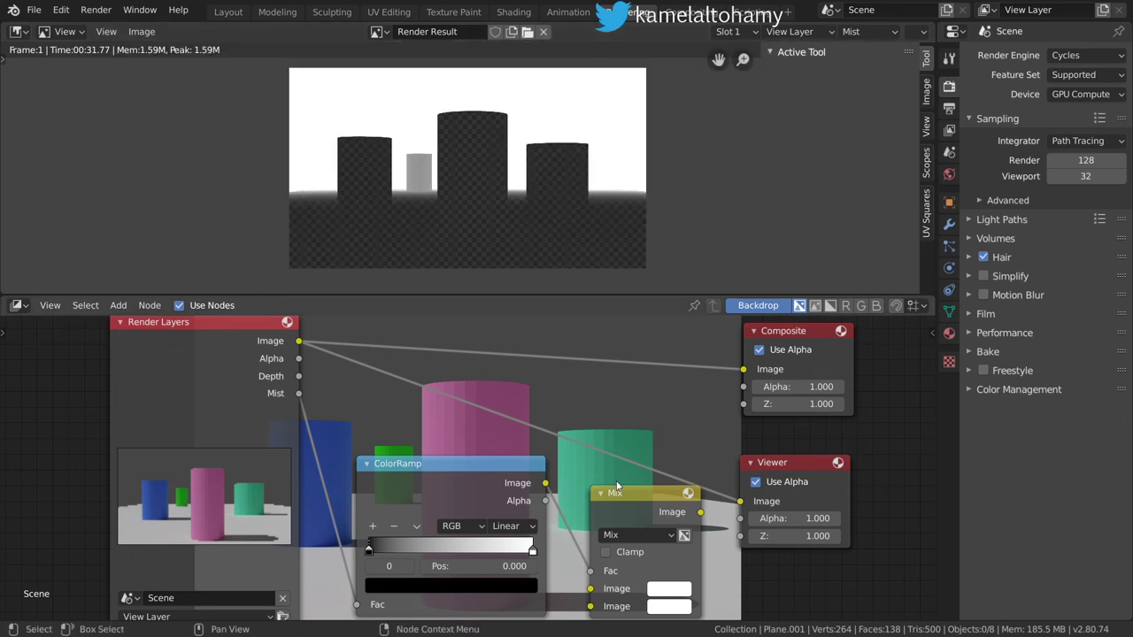
scroll(632, 464, "down", 1)
- Rearrange the Render Layers, ColorRamp and Mix nodes and connect the Mix output to the Viewer
middle_click_drag(632, 465, 725, 431)
scroll(725, 431, "up", 1)
scroll(419, 386, "down", 1)
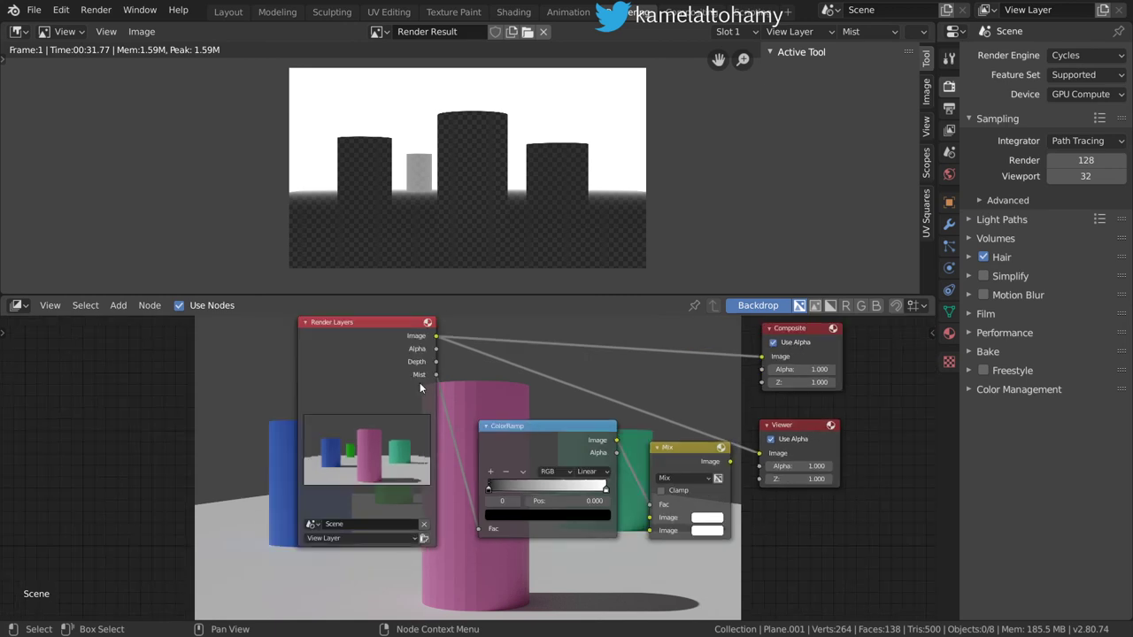
left_click_drag(372, 346, 227, 376)
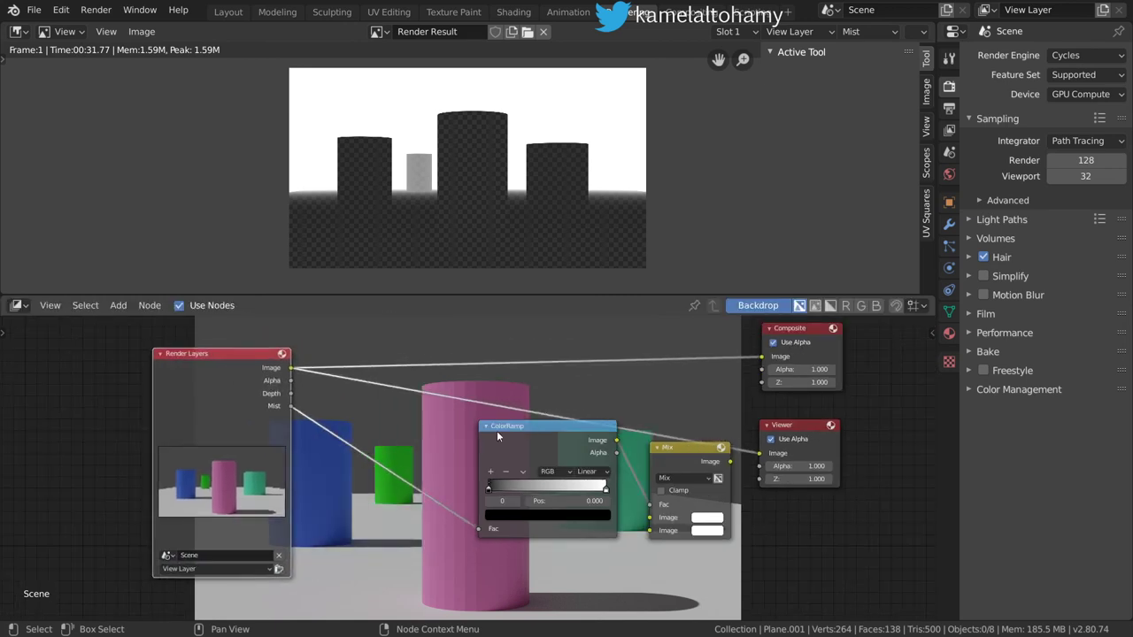
left_click_drag(497, 430, 340, 435)
mouse_move(677, 452)
left_mouse_down()
mouse_move(582, 453)
mouse_move(726, 401)
mouse_move(761, 357)
left_mouse_up()
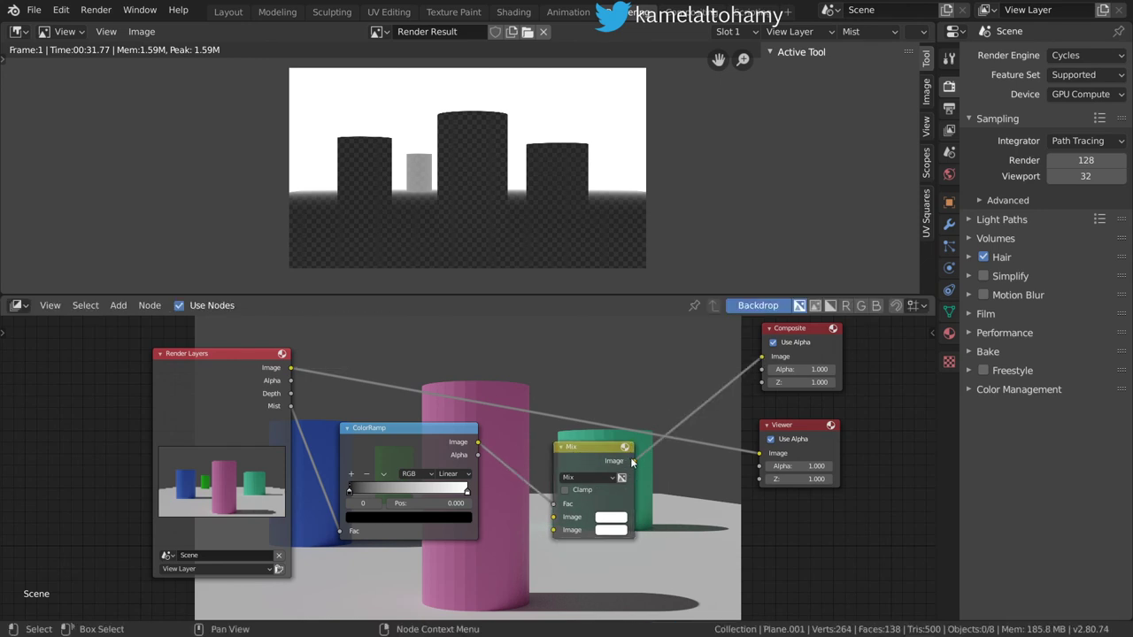
left_click_drag(635, 461, 730, 459)
left_click_drag(759, 457, 760, 457)
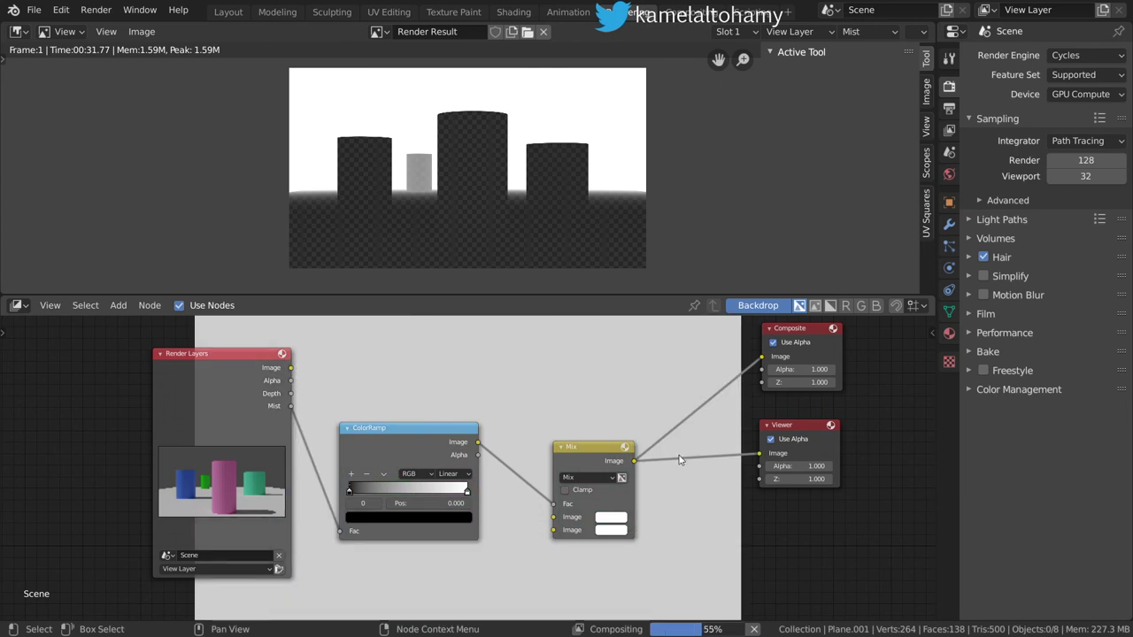
left_click_drag(584, 448, 600, 390)
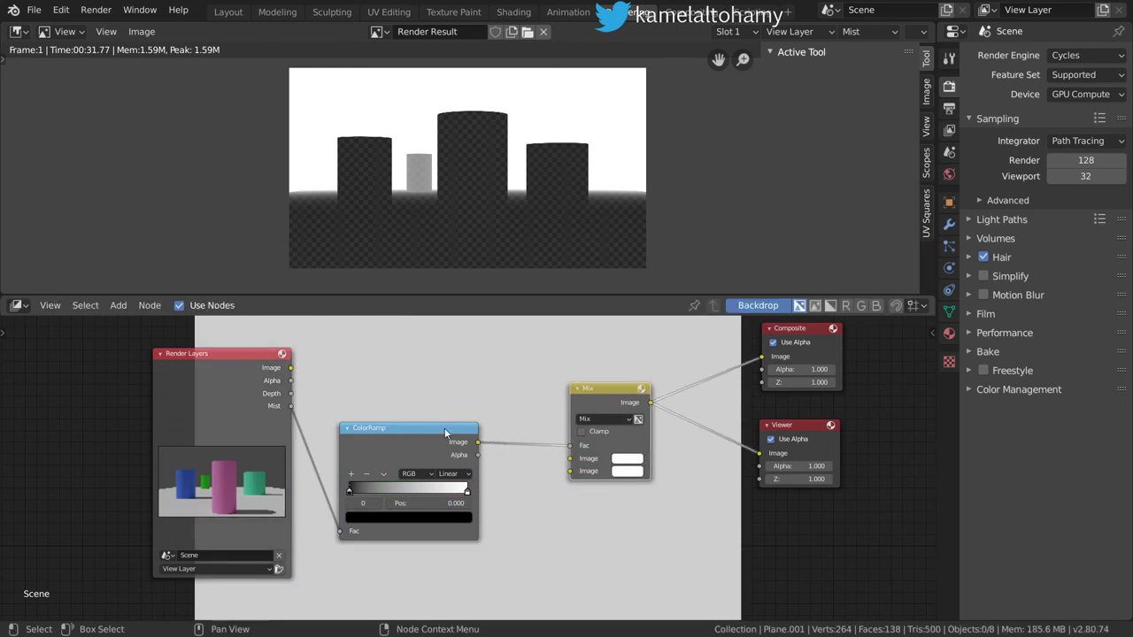
- Feed the render Image into the Mix node's first input and compare by muting Mix
left_click_drag(291, 367, 569, 458)
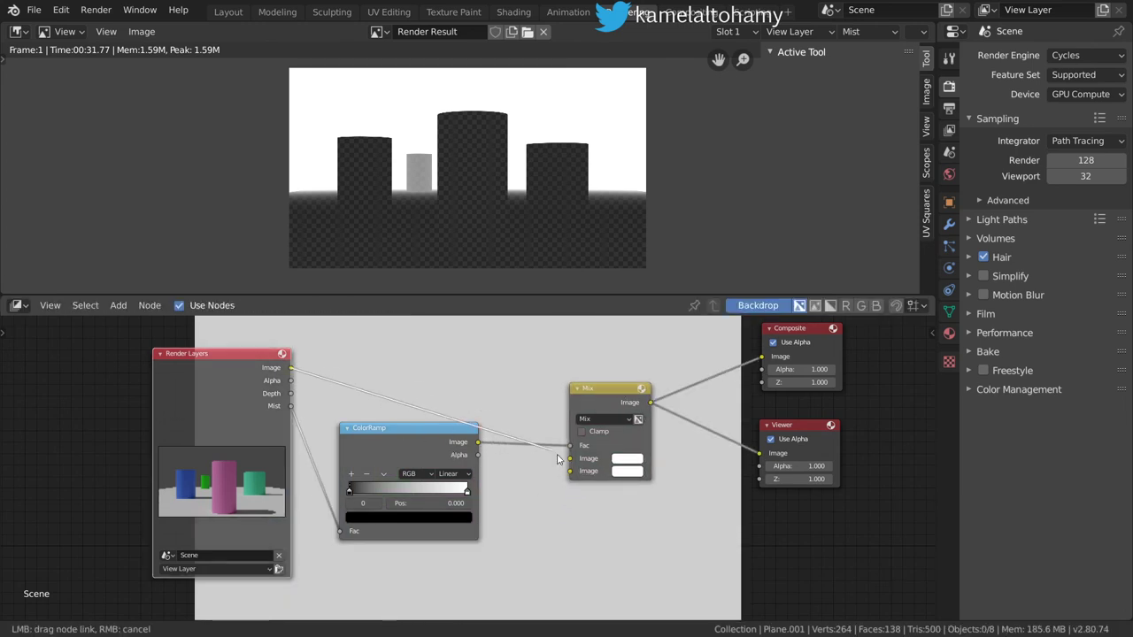
scroll(564, 470, "down", 1)
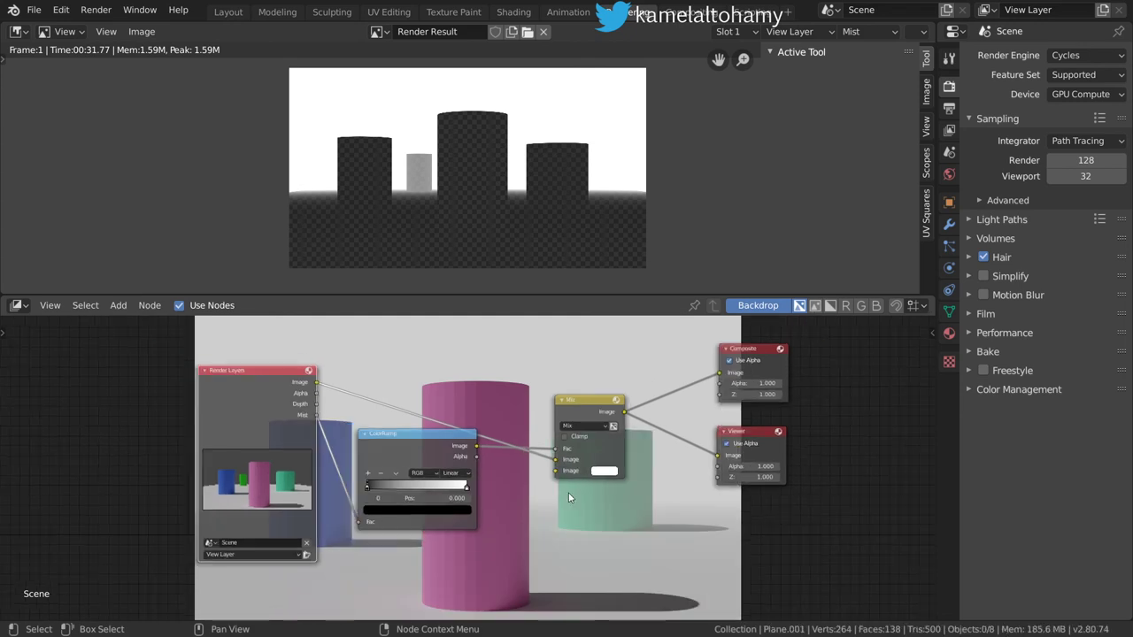
middle_click_drag(566, 489, 682, 487)
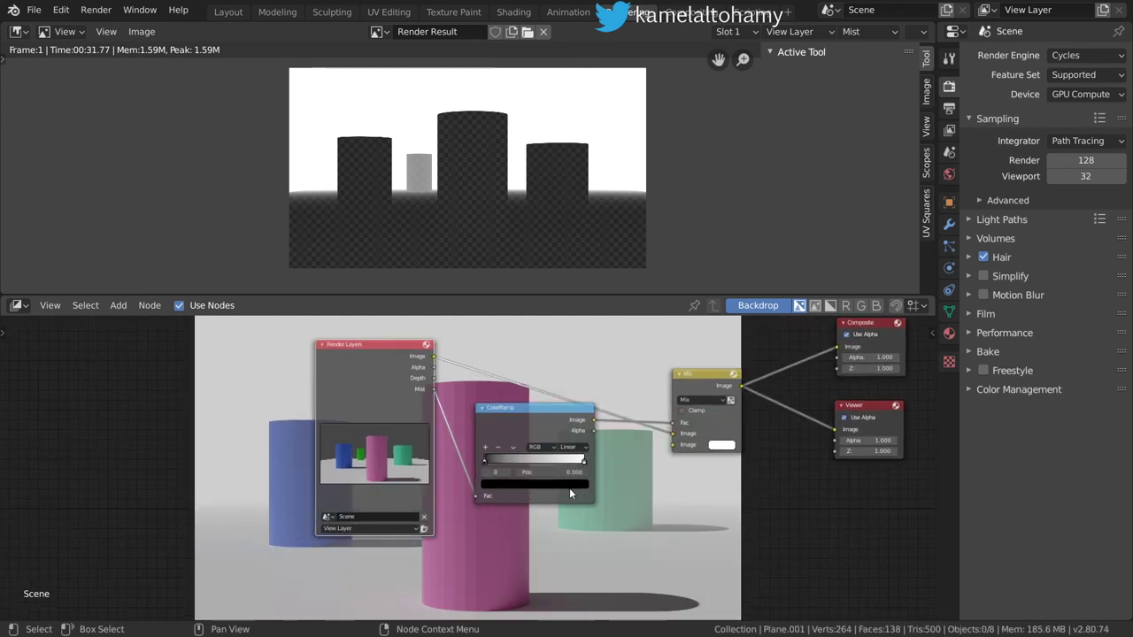
left_click(711, 389)
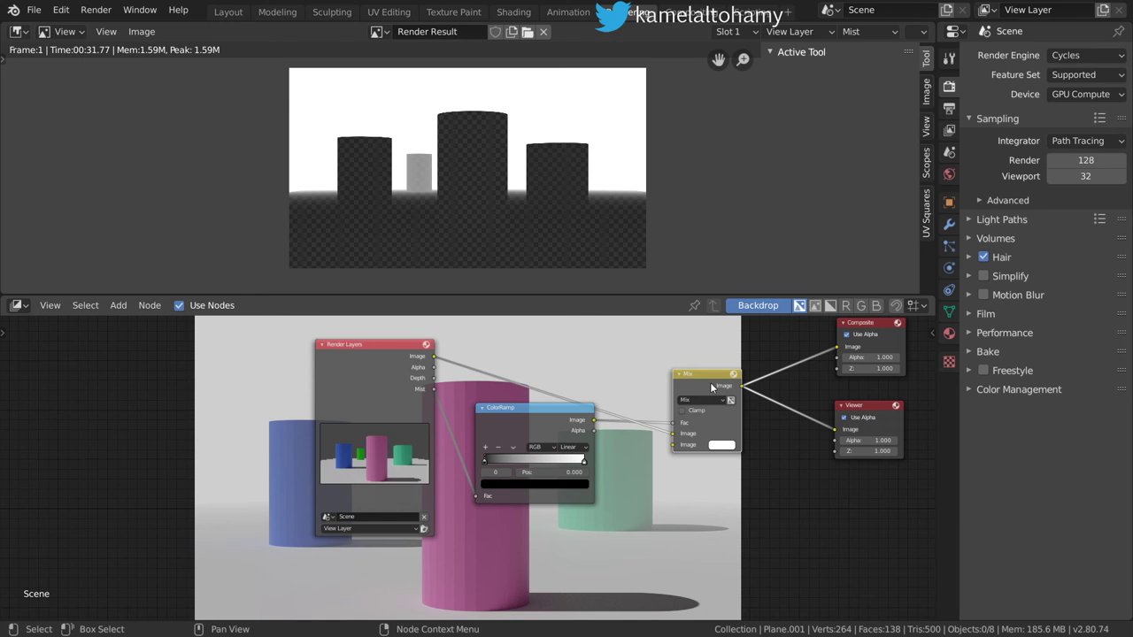
key("m")
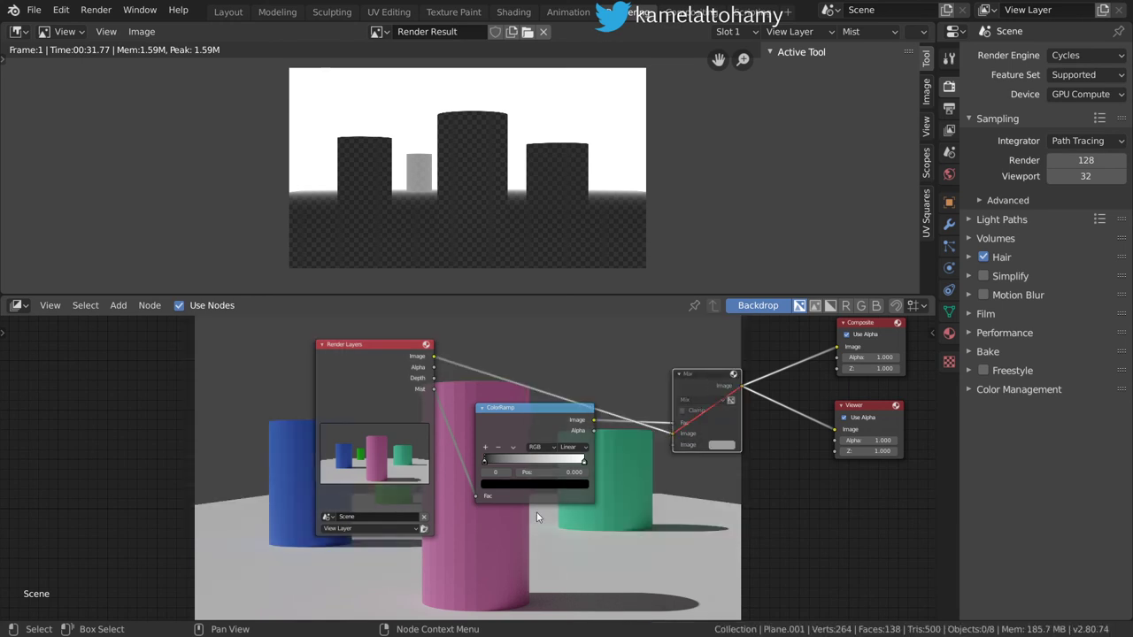
key("m")
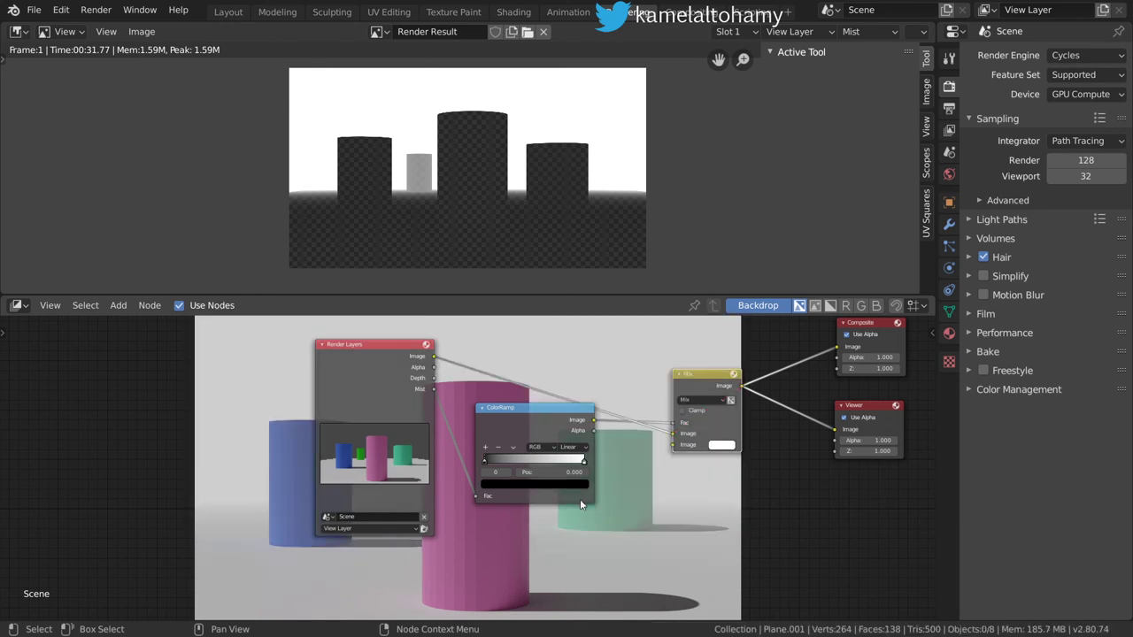
scroll(640, 424, "up", 1)
scroll(641, 429, "up", 1)
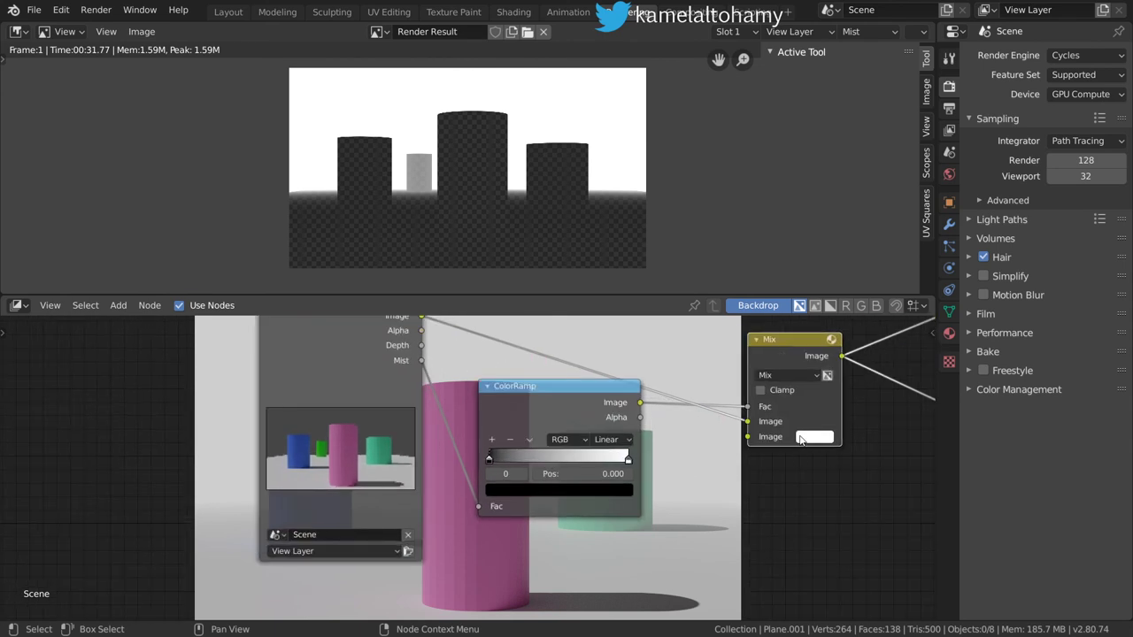
- Give the Mix node's second colour a blue fog tone and roughly move the ramp stops
left_click(800, 437)
left_click(871, 261)
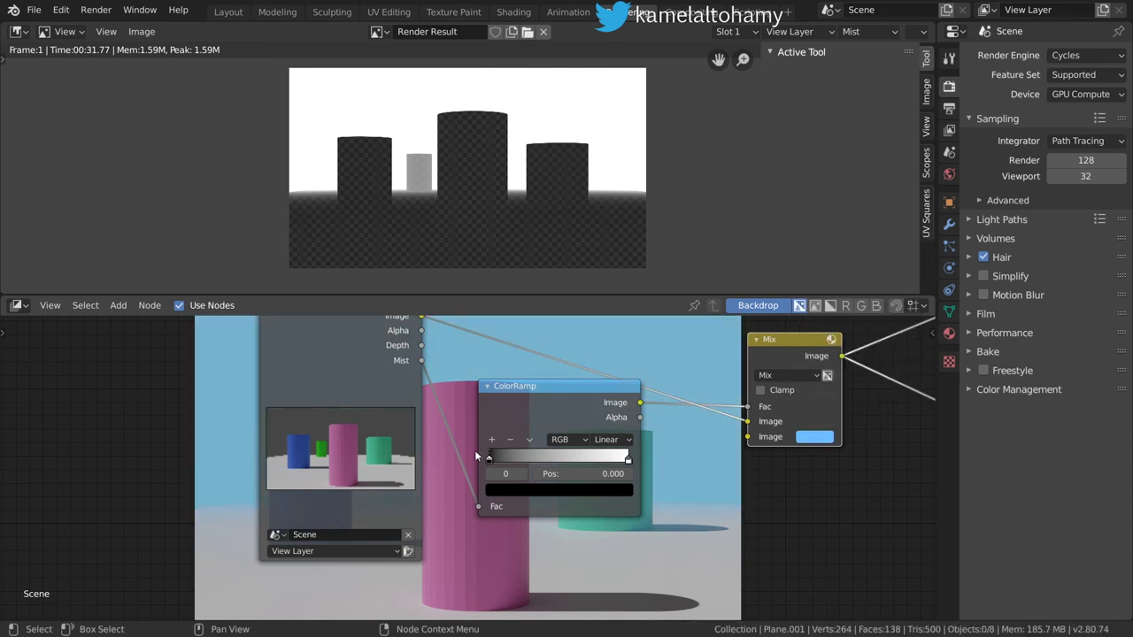
left_click_drag(491, 458, 518, 460)
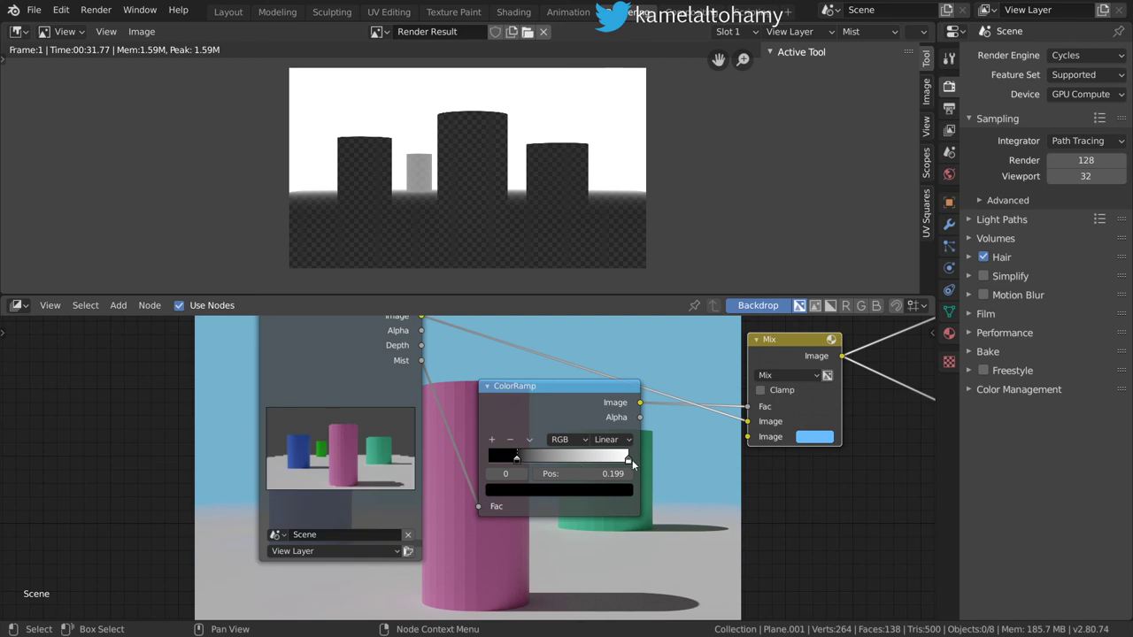
left_click_drag(629, 459, 597, 468)
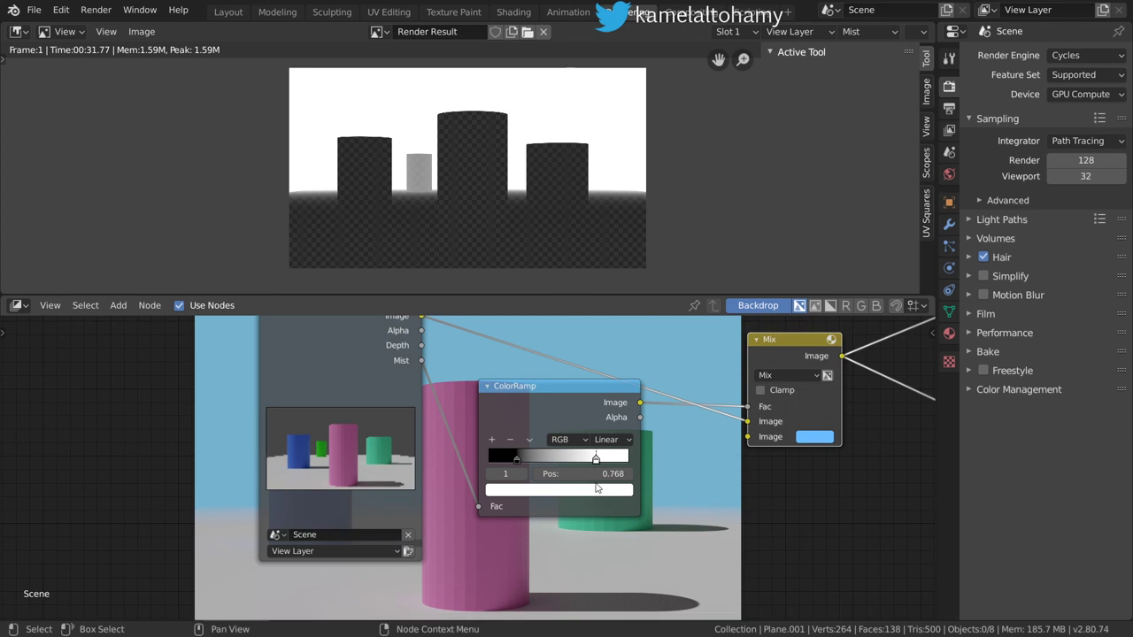
- Fine-tune the ColorRamp stops, leaving the black stop at position 0.205
middle_click_drag(540, 471, 794, 480)
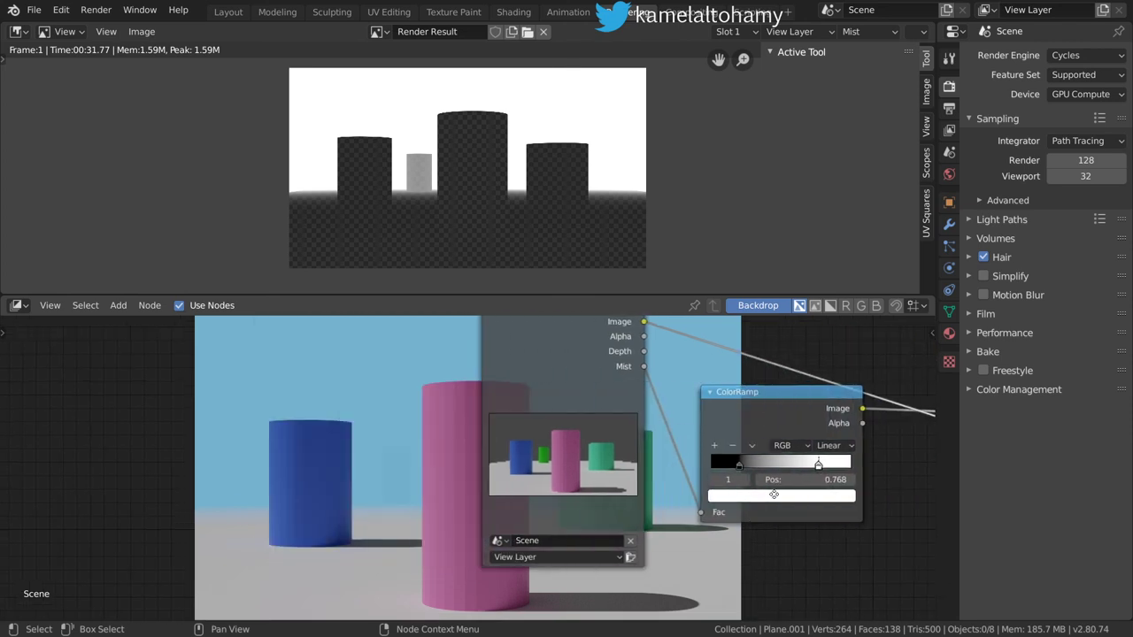
left_click_drag(746, 469, 774, 467)
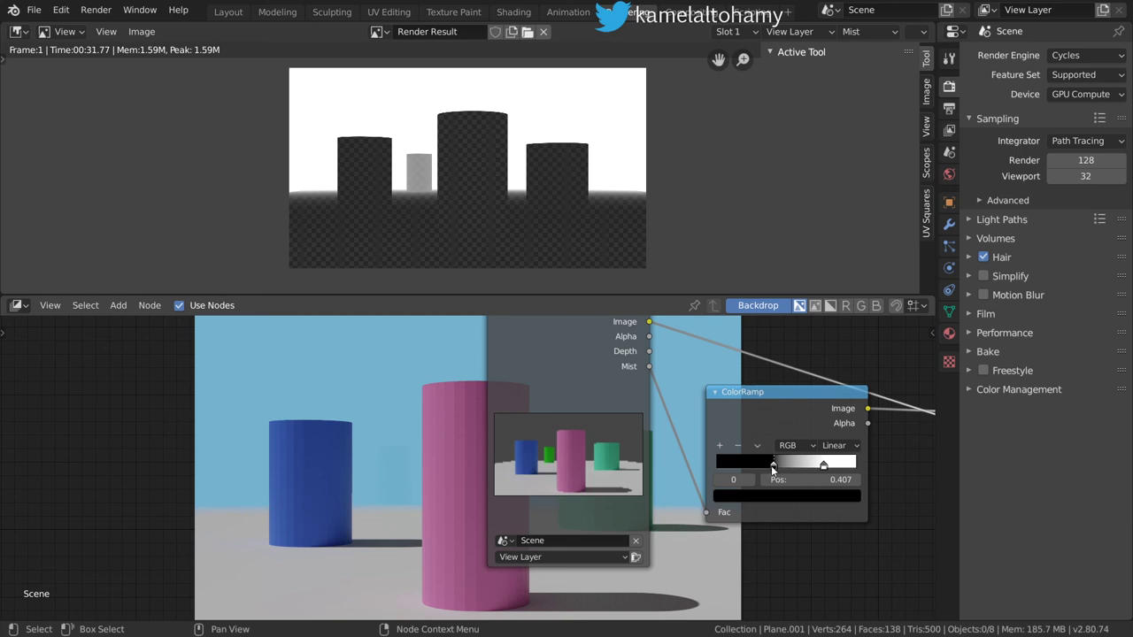
left_click_drag(771, 466, 714, 468)
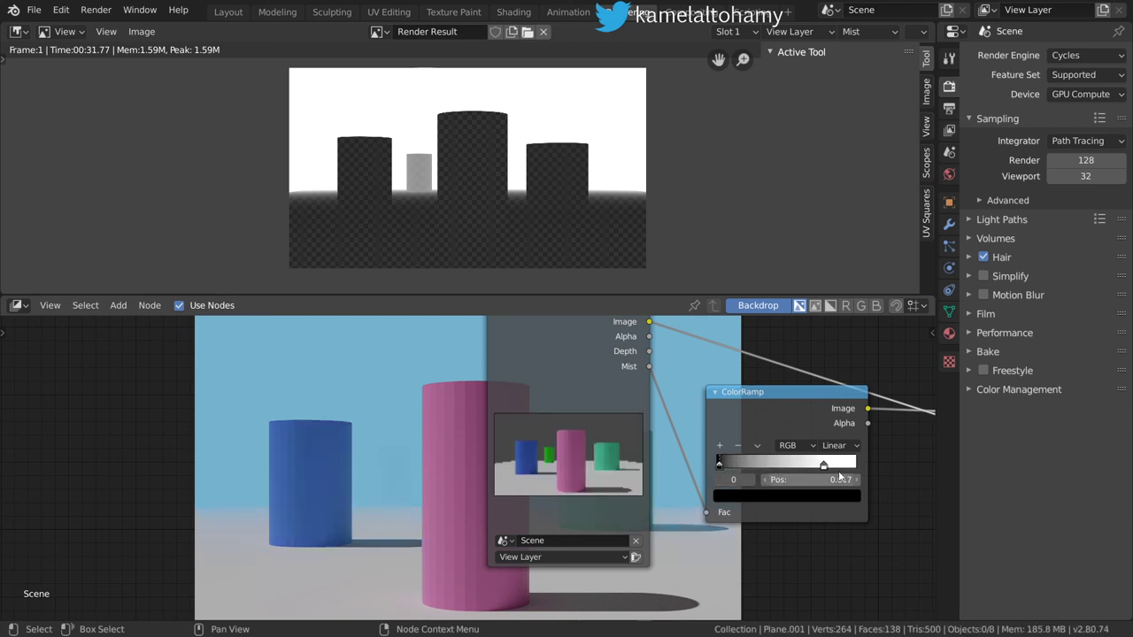
left_click_drag(823, 466, 816, 469)
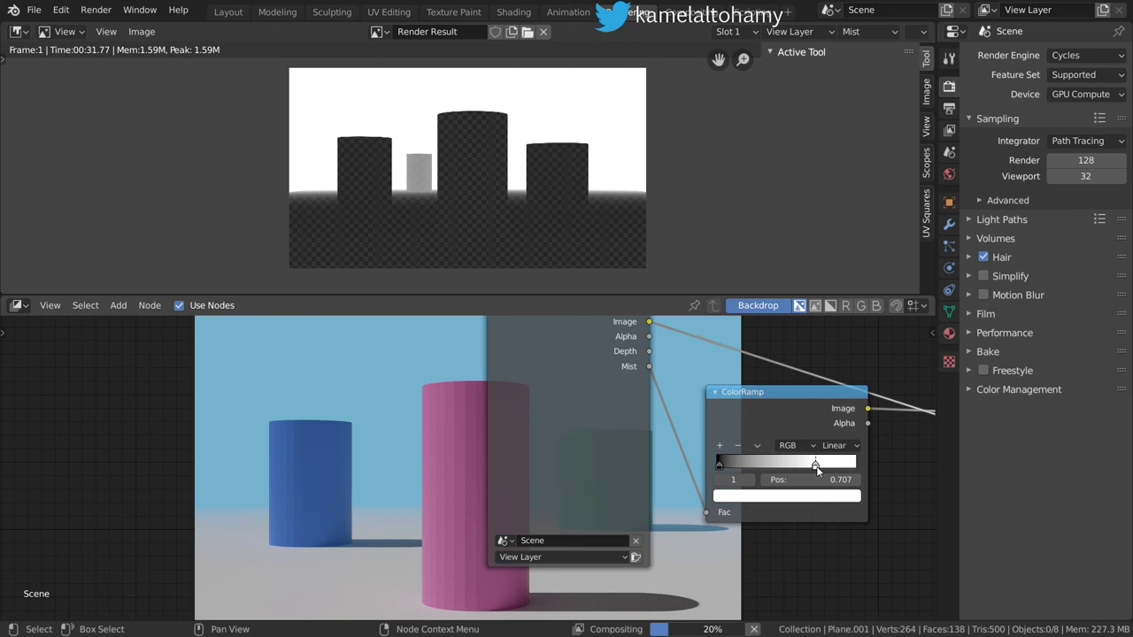
left_click_drag(714, 464, 725, 467)
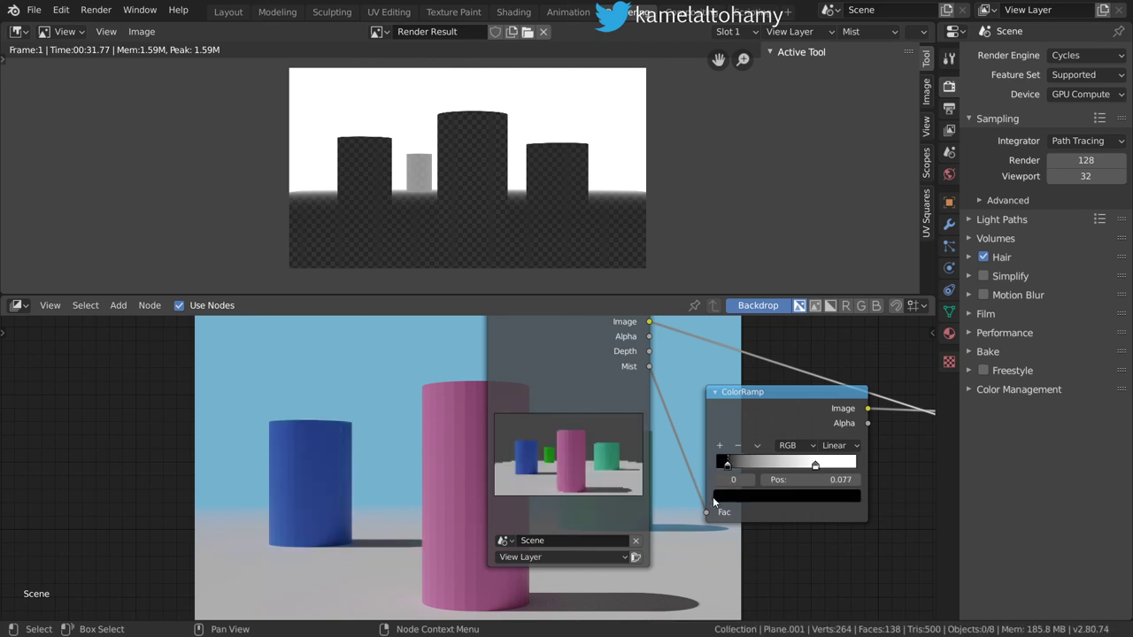
mouse_move(815, 467)
left_mouse_down()
mouse_move(773, 475)
mouse_move(800, 469)
left_mouse_up()
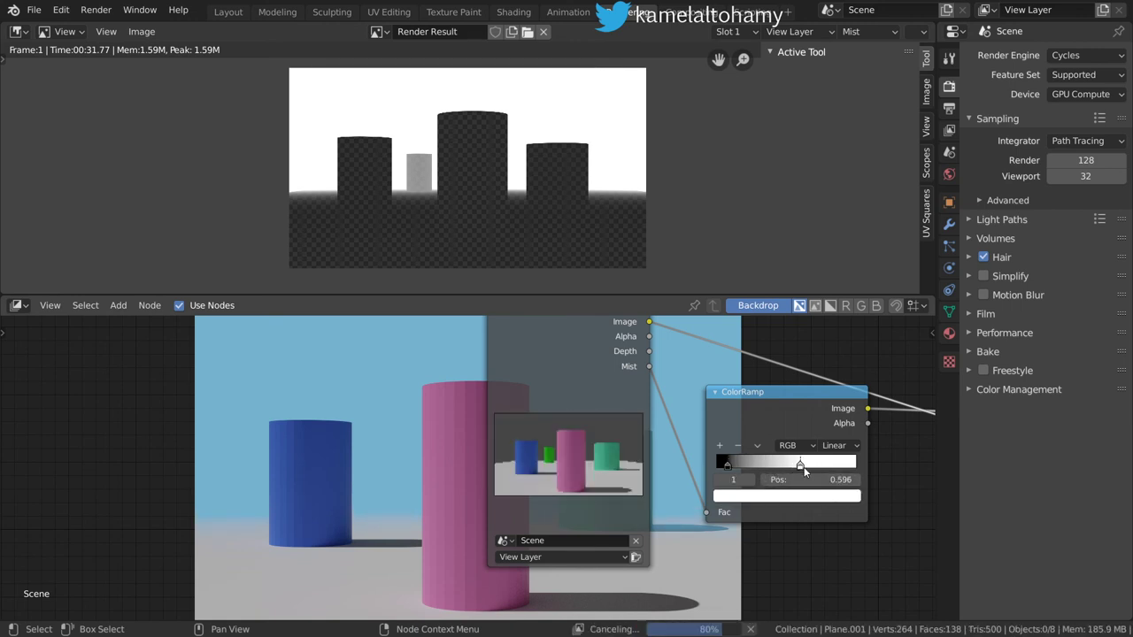
left_click_drag(732, 464, 745, 464)
middle_click_drag(748, 437, 423, 431)
- Change the Mix node's Image fog colour to pale peach (H 0.086, S 0.375)
left_click(724, 439)
left_click(758, 333)
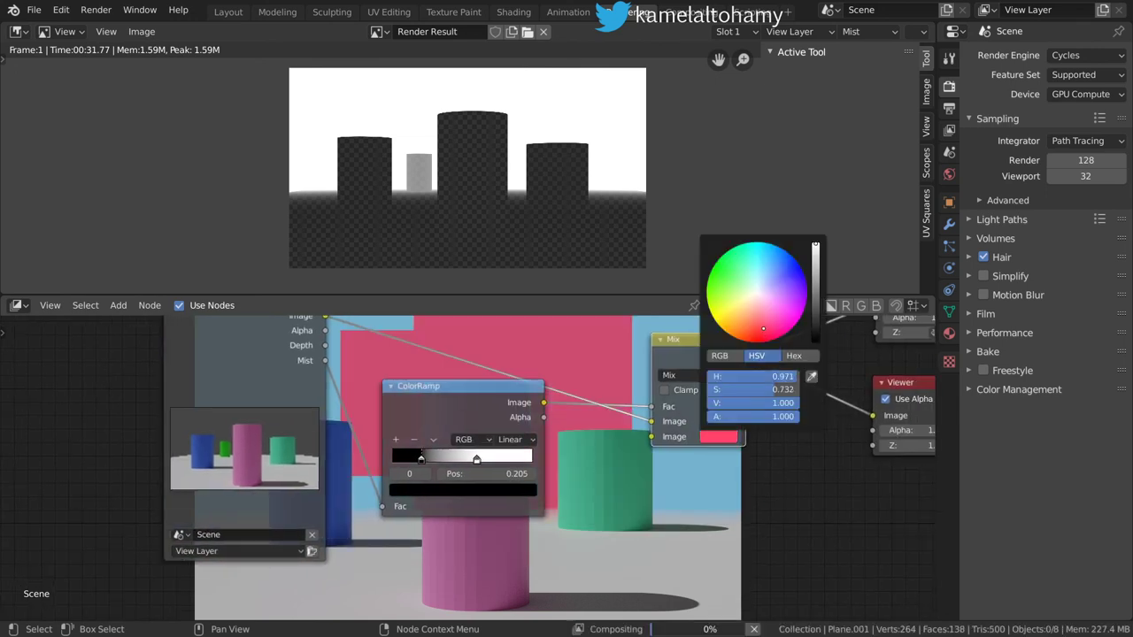
left_click_drag(738, 323, 746, 308)
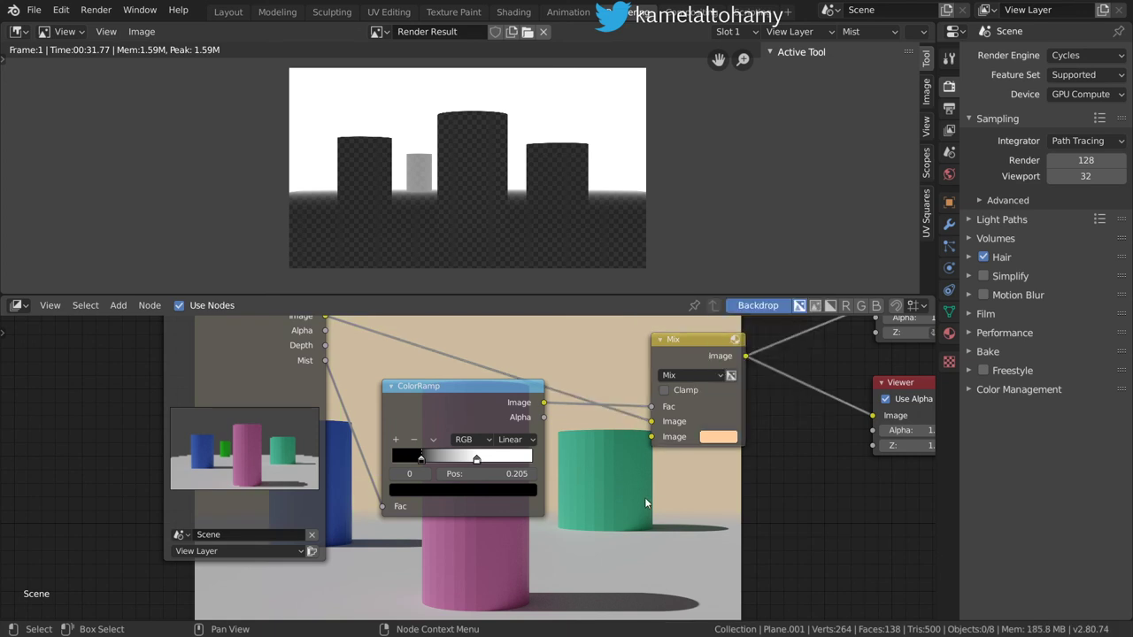
scroll(644, 497, "down", 2)
middle_click_drag(677, 509, 725, 506)
scroll(725, 506, "up", 2)
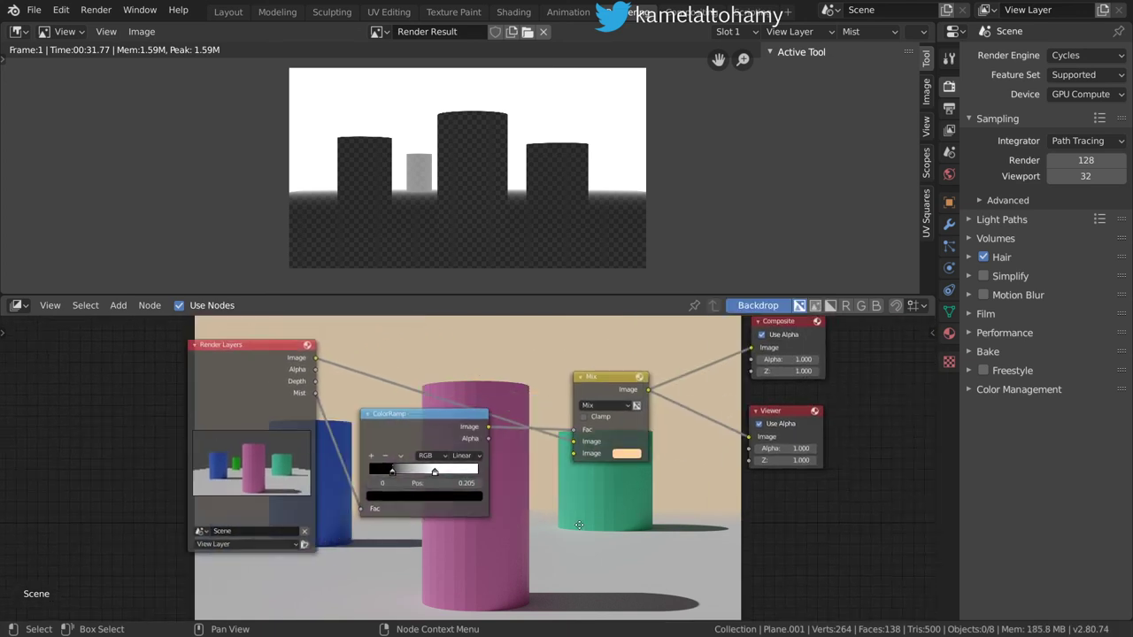